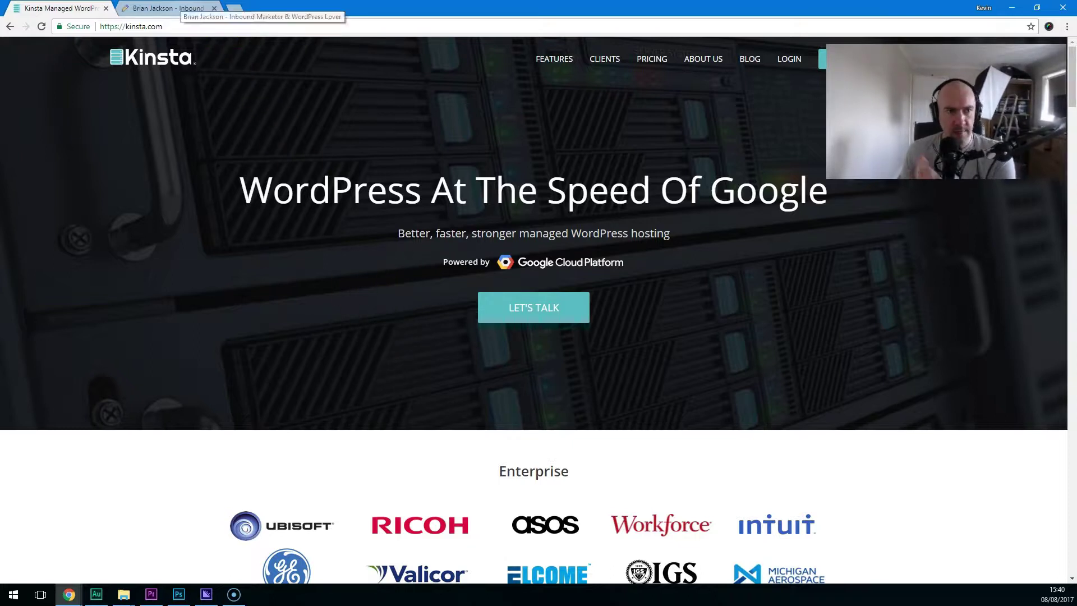
Read the About page of the Kinsta marketing director's personal site, return to its home page, and close the site.
{"action": "left_click", "coordinate": [179, 8]}
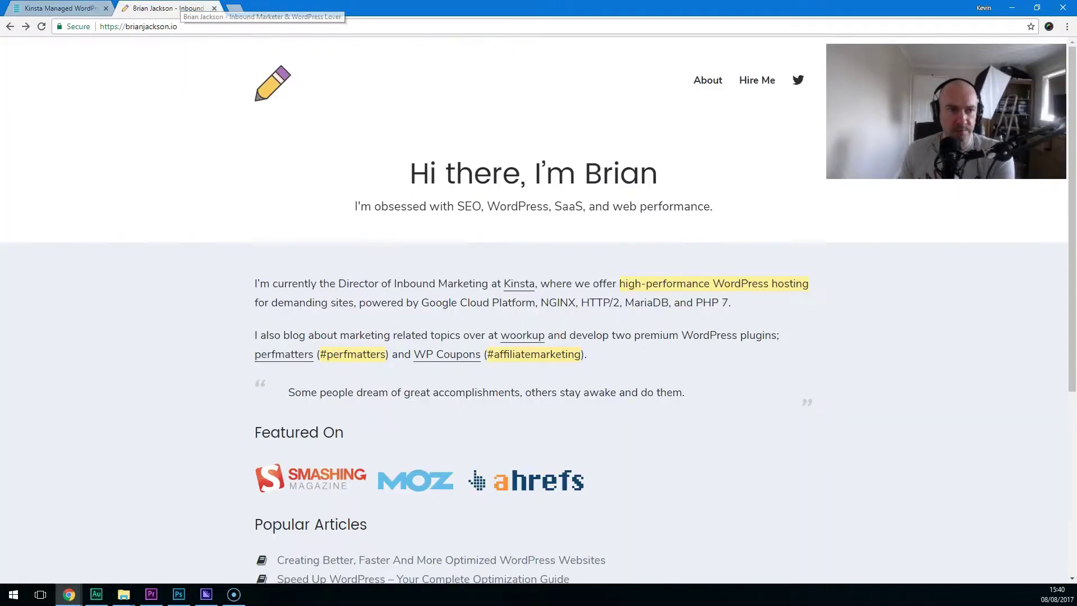
{"action": "left_click", "coordinate": [706, 82]}
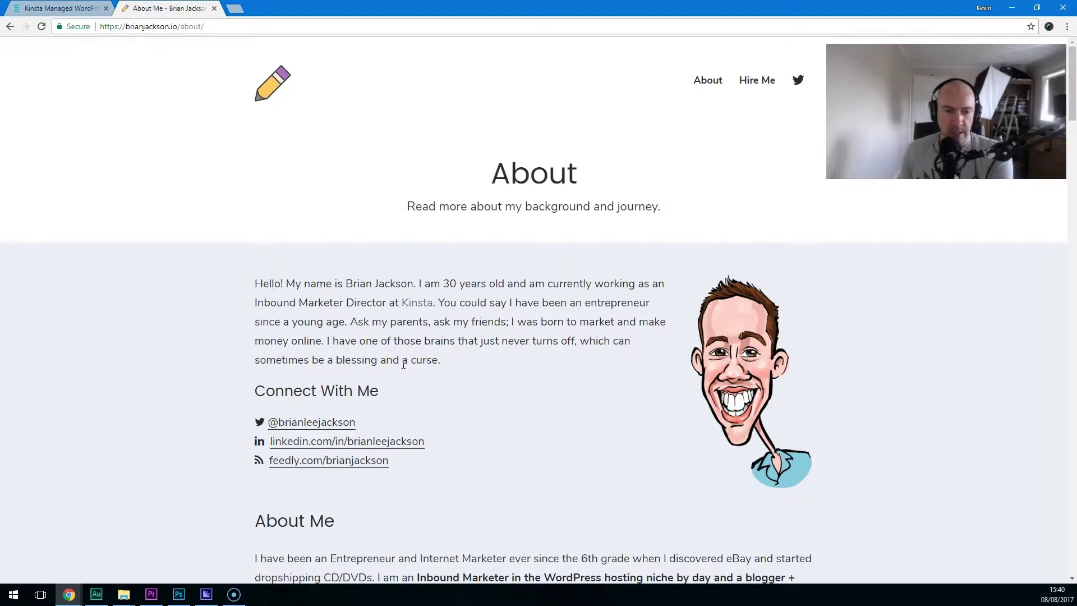
{"action": "scroll", "coordinate": [403, 364], "scroll_direction": "down", "scroll_amount": 1}
{"action": "left_click_drag", "start_coordinate": [255, 228], "coordinate": [429, 248]}
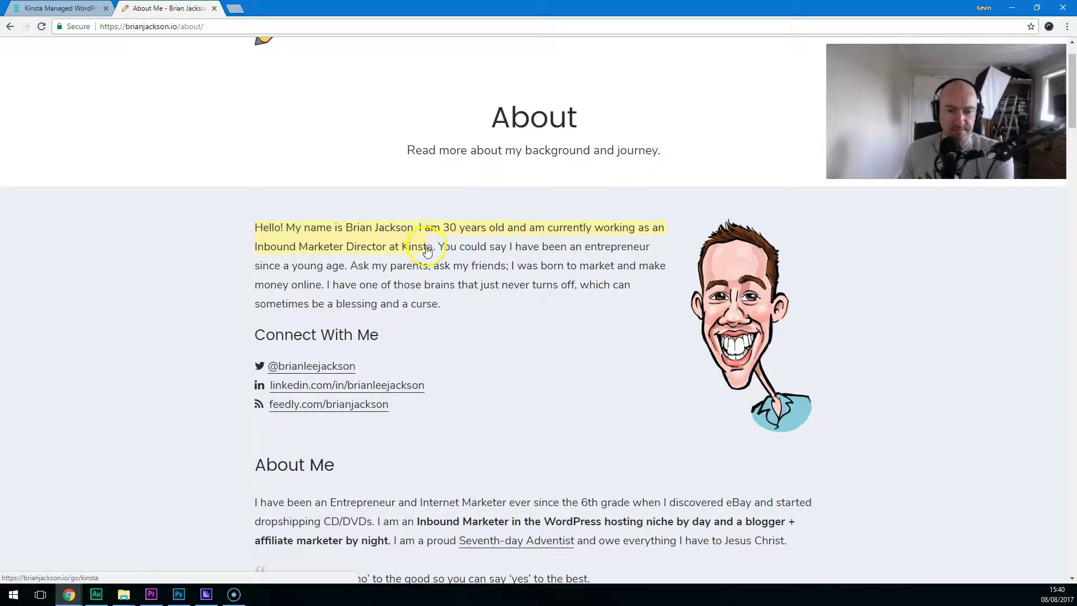
{"action": "scroll", "coordinate": [419, 341], "scroll_direction": "down", "scroll_amount": 4}
{"action": "scroll", "coordinate": [420, 345], "scroll_direction": "up", "scroll_amount": 5}
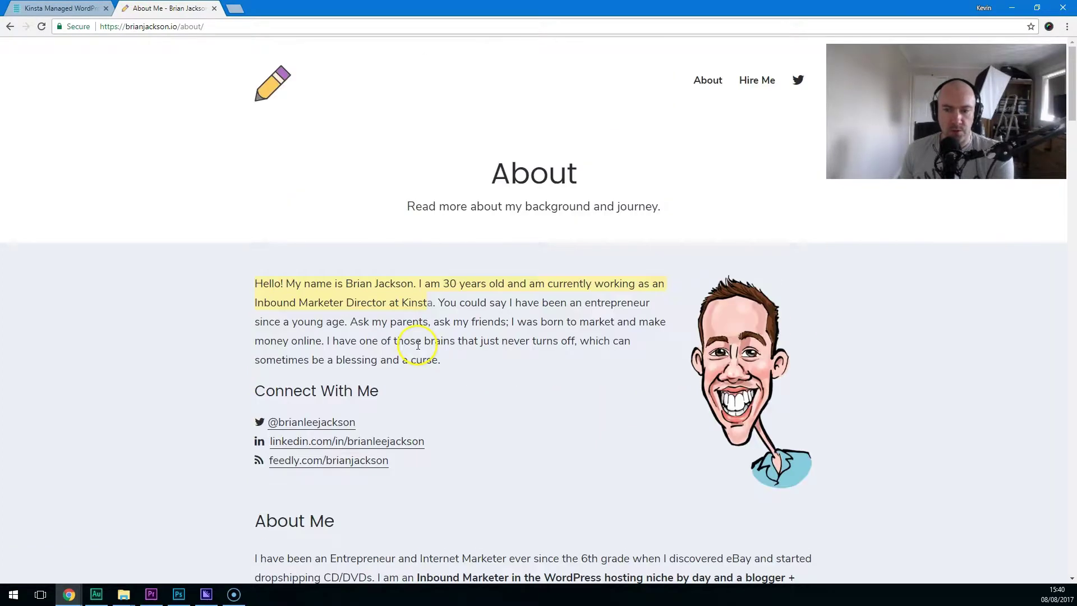
{"action": "left_click", "coordinate": [10, 26]}
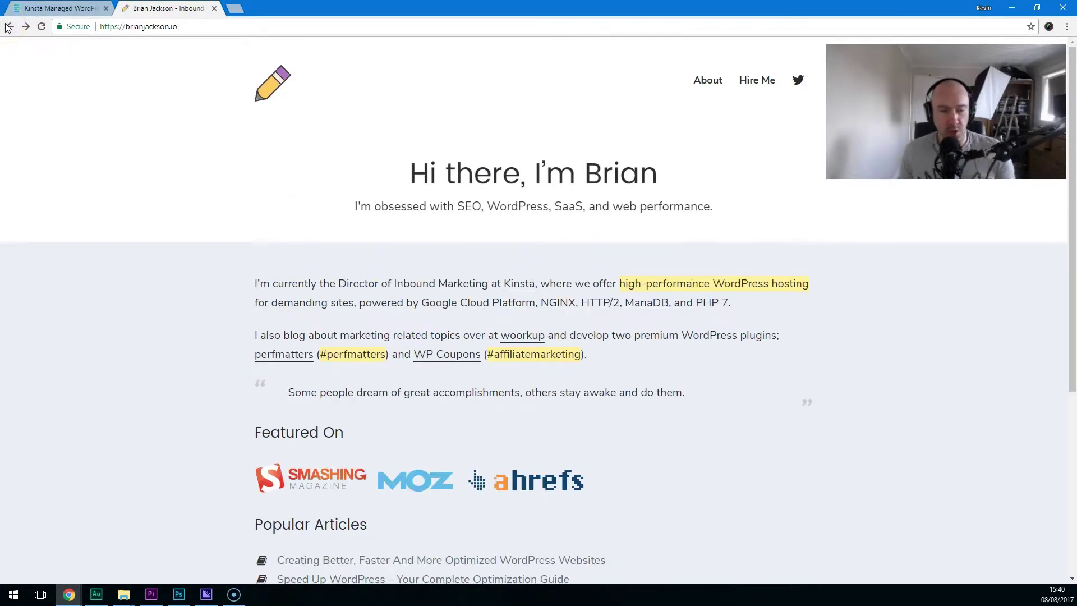
{"action": "left_click", "coordinate": [214, 8]}
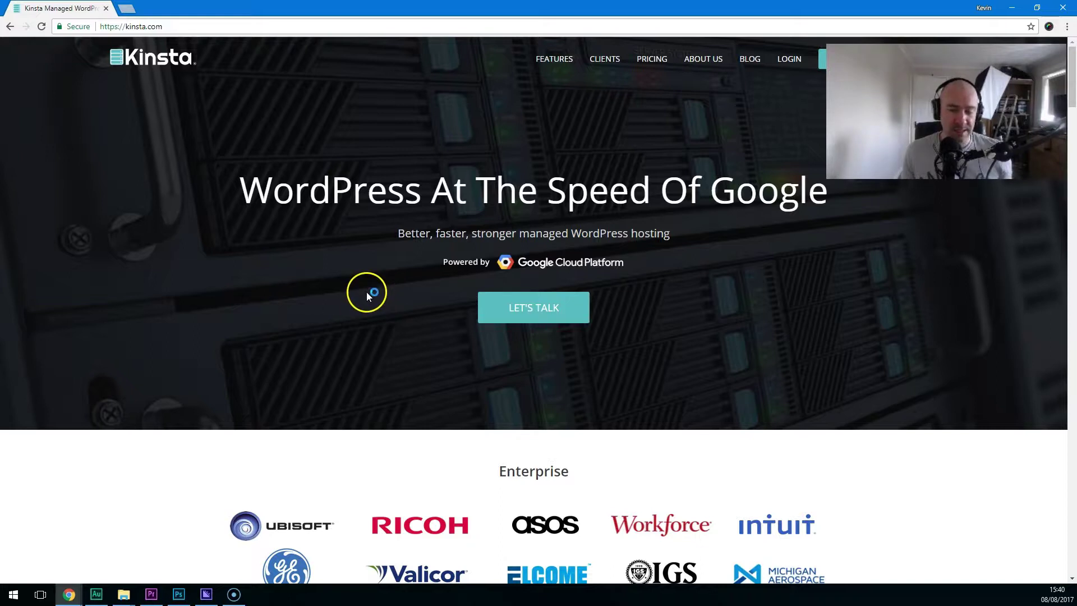
Look through the Kinsta homepage's client, business and press sections, and highlight the "Powered by Google Cloud Platform" line.
{"action": "scroll", "coordinate": [452, 358], "scroll_direction": "down", "scroll_amount": 5}
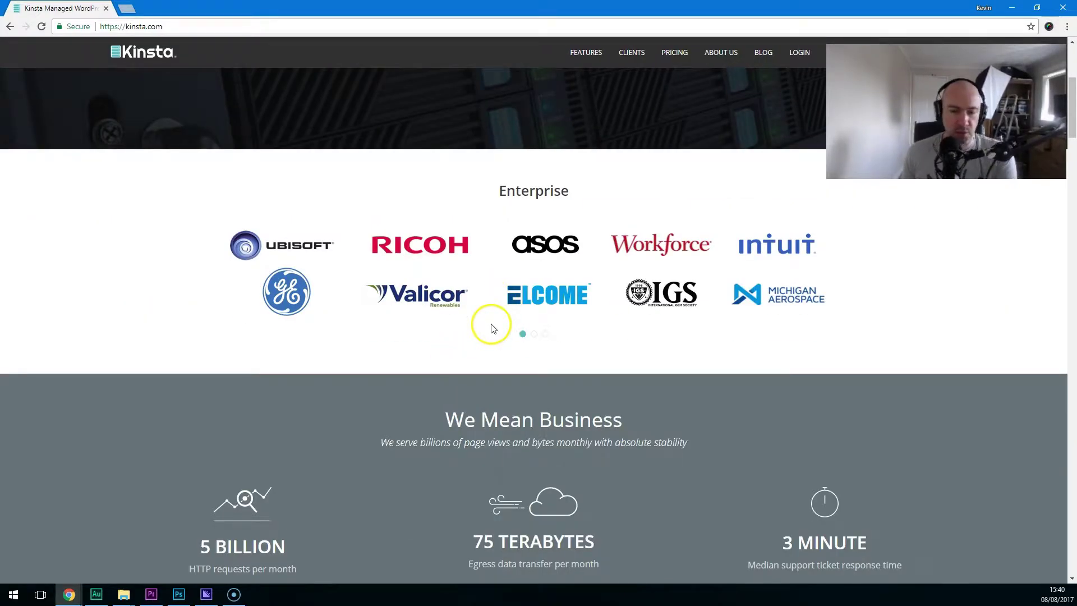
{"action": "scroll", "coordinate": [493, 325], "scroll_direction": "down", "scroll_amount": 8}
{"action": "scroll", "coordinate": [488, 325], "scroll_direction": "up", "scroll_amount": 3}
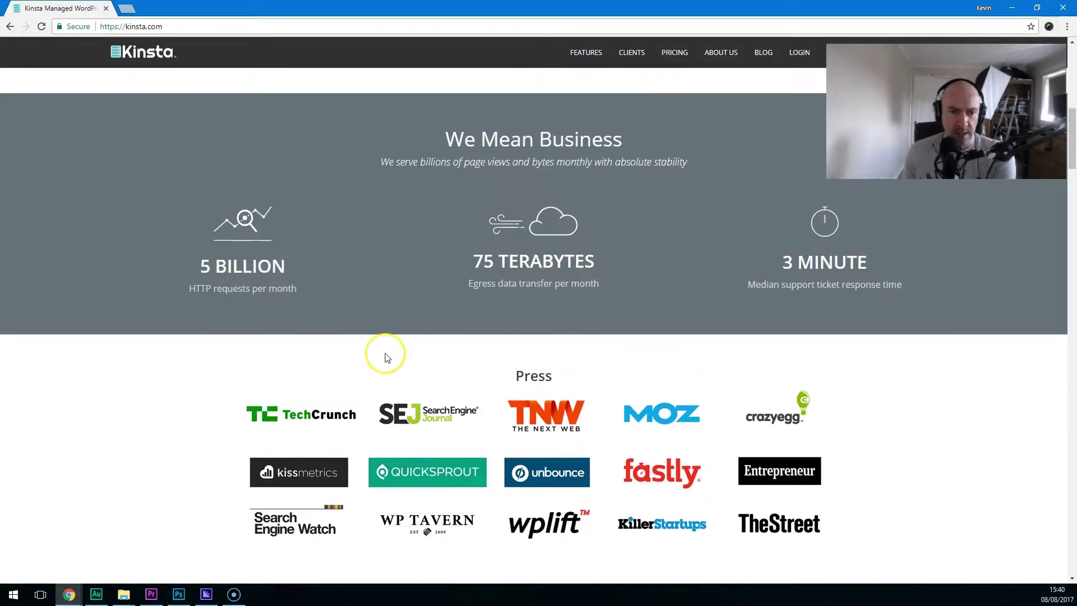
{"action": "scroll", "coordinate": [385, 356], "scroll_direction": "down", "scroll_amount": 9}
{"action": "scroll", "coordinate": [386, 357], "scroll_direction": "down", "scroll_amount": 13}
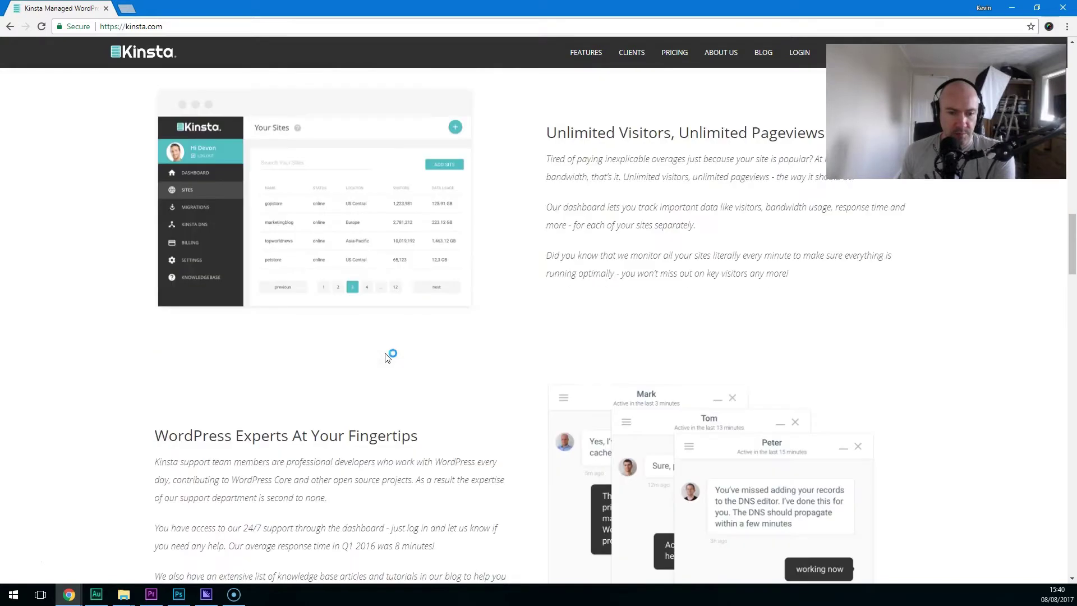
{"action": "scroll", "coordinate": [386, 357], "scroll_direction": "up", "scroll_amount": 13}
{"action": "scroll", "coordinate": [389, 359], "scroll_direction": "up", "scroll_amount": 14}
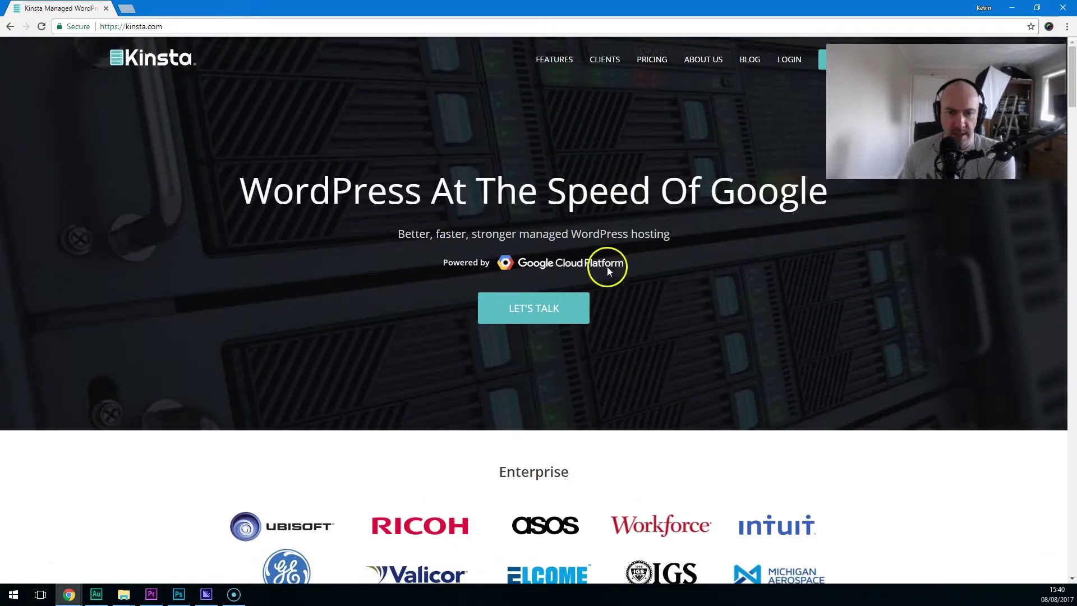
{"action": "triple_click", "coordinate": [626, 260]}
{"action": "left_click", "coordinate": [627, 260]}
{"action": "triple_click", "coordinate": [627, 260]}
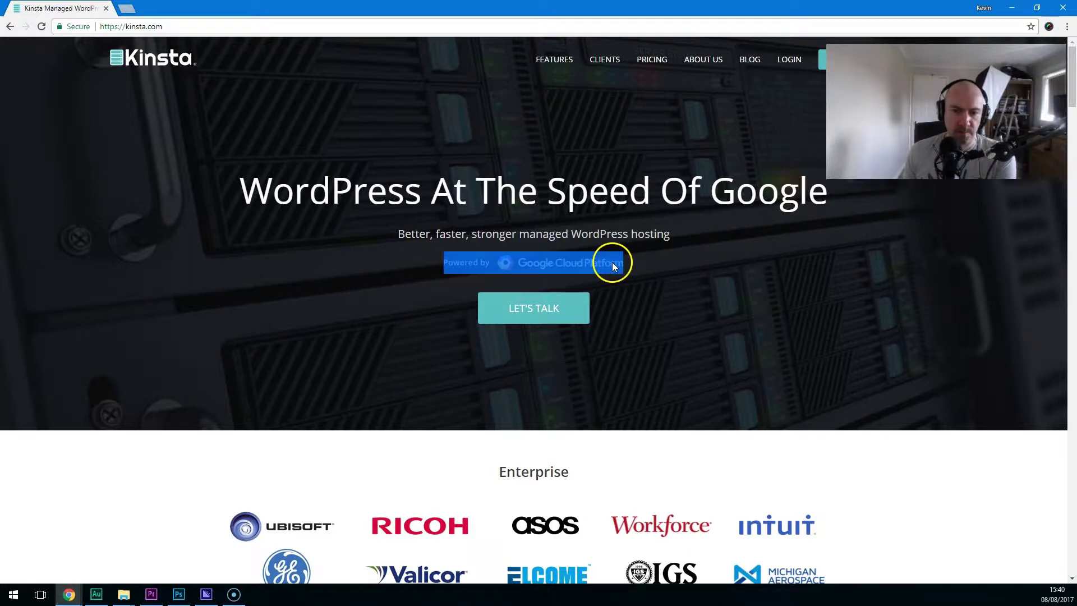
Open the Kinsta Features page and read through to Speed Obsessive Architecture, highlighting Nginx in its text.
{"action": "left_click", "coordinate": [555, 66]}
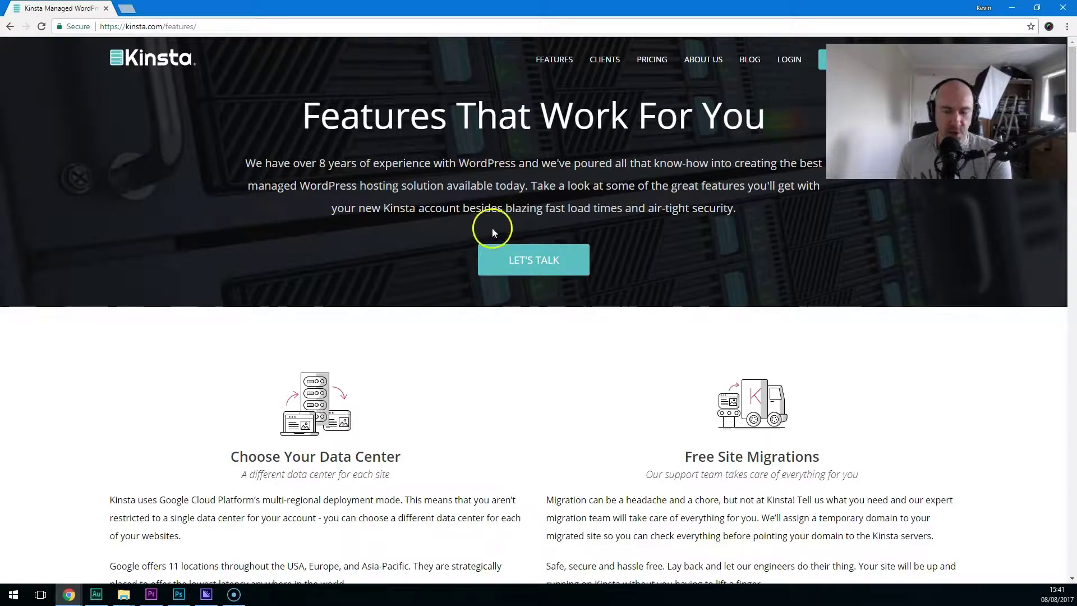
{"action": "left_click_drag", "start_coordinate": [1073, 119], "coordinate": [1073, 146]}
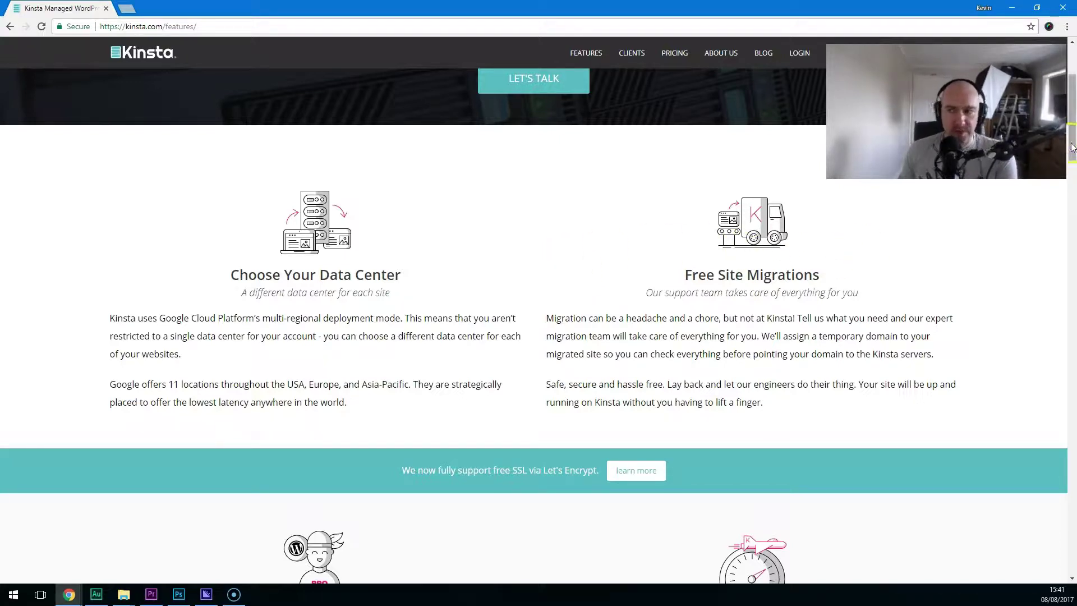
{"action": "left_click_drag", "start_coordinate": [1071, 140], "coordinate": [1071, 209]}
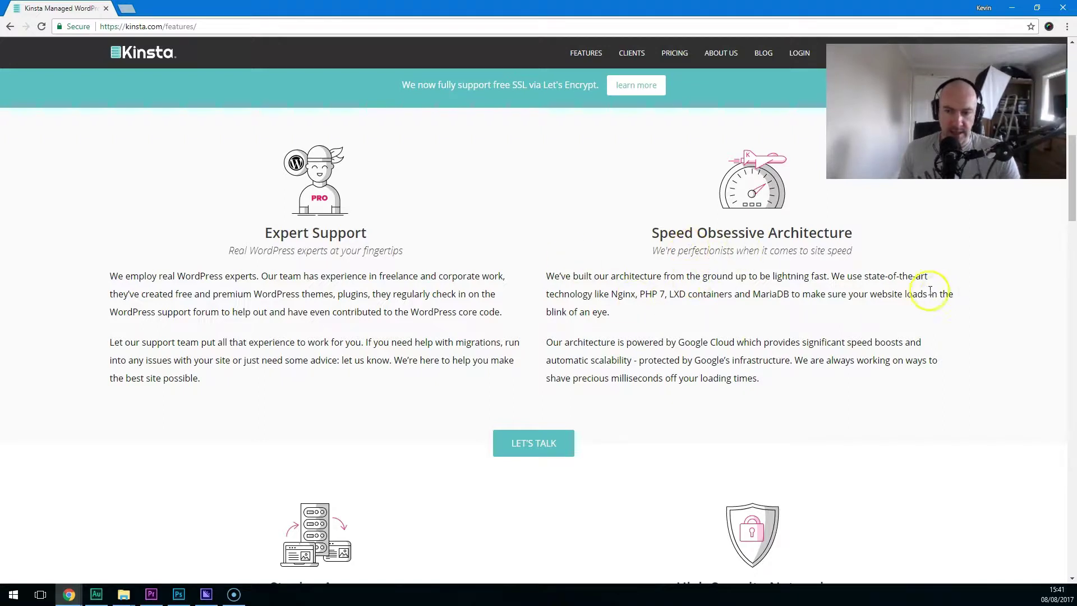
{"action": "left_click_drag", "start_coordinate": [611, 293], "coordinate": [635, 292]}
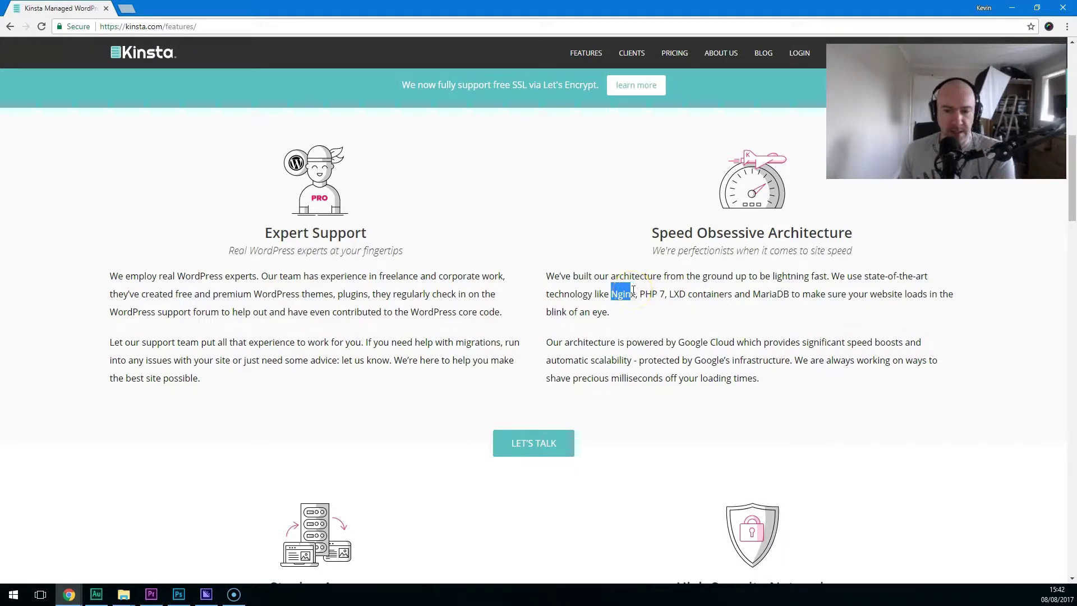
Review the High Security Network and Staging Areas features, highlighting each heading.
{"action": "scroll", "coordinate": [636, 292], "scroll_direction": "down", "scroll_amount": 2}
{"action": "scroll", "coordinate": [636, 292], "scroll_direction": "down", "scroll_amount": 4}
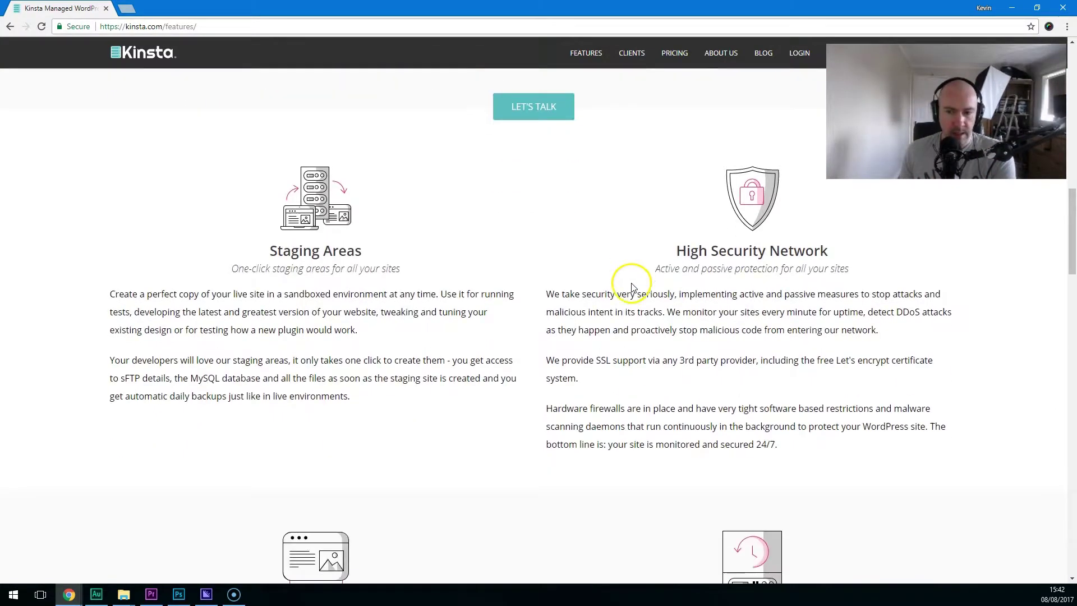
{"action": "left_click_drag", "start_coordinate": [687, 259], "coordinate": [793, 253]}
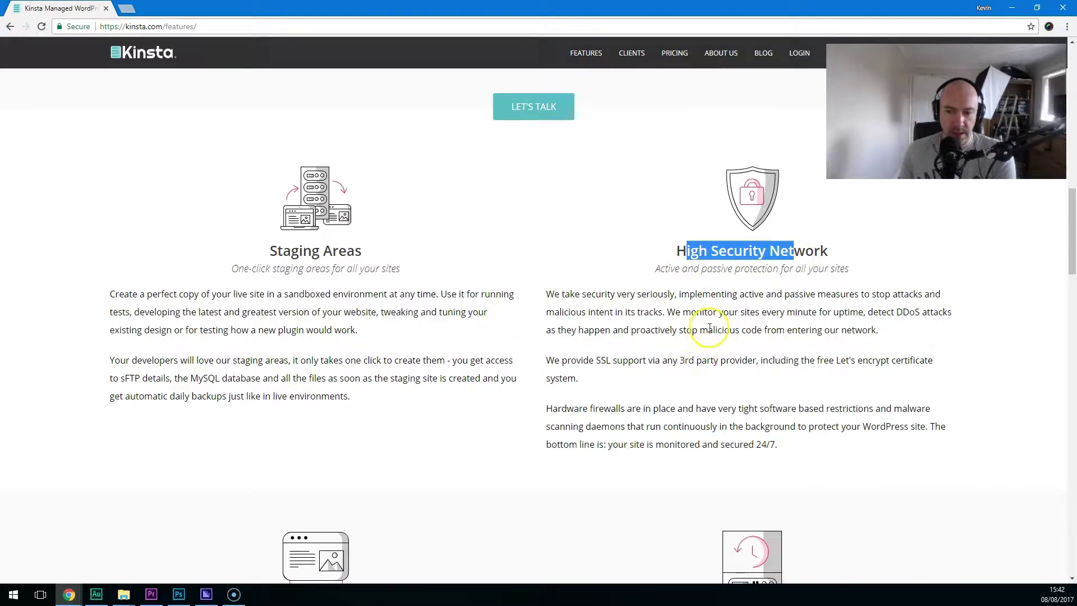
{"action": "left_click_drag", "start_coordinate": [263, 250], "coordinate": [382, 253]}
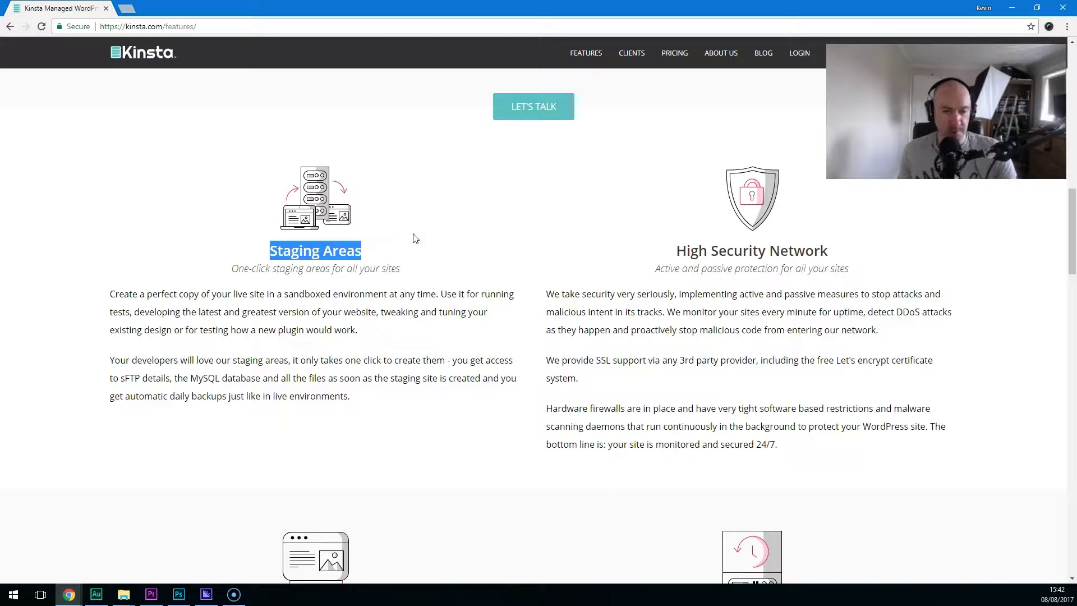
{"action": "left_click", "coordinate": [402, 248]}
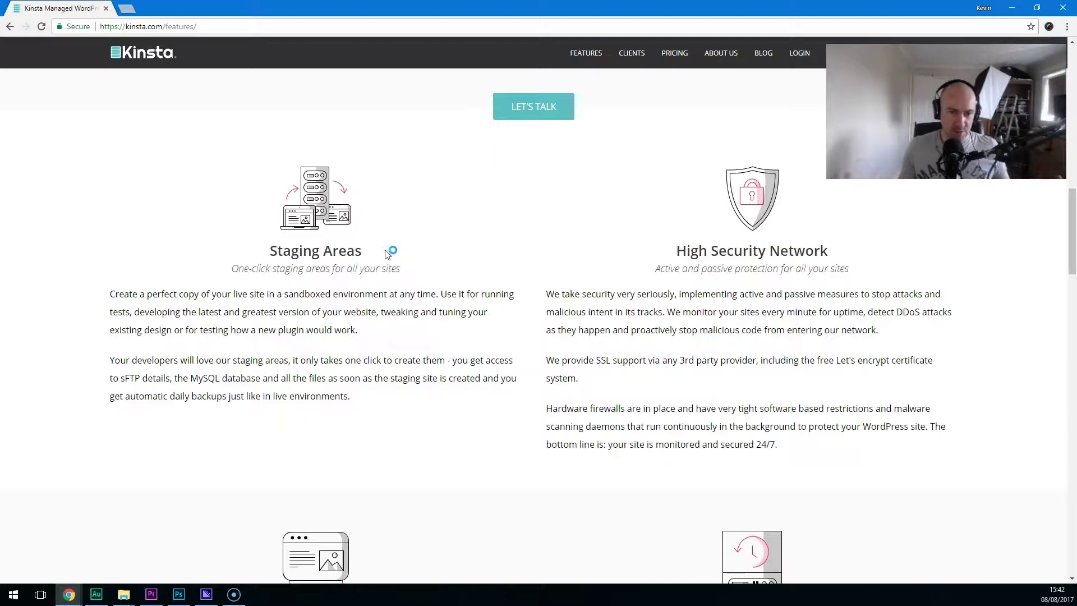
{"action": "left_click", "coordinate": [360, 225]}
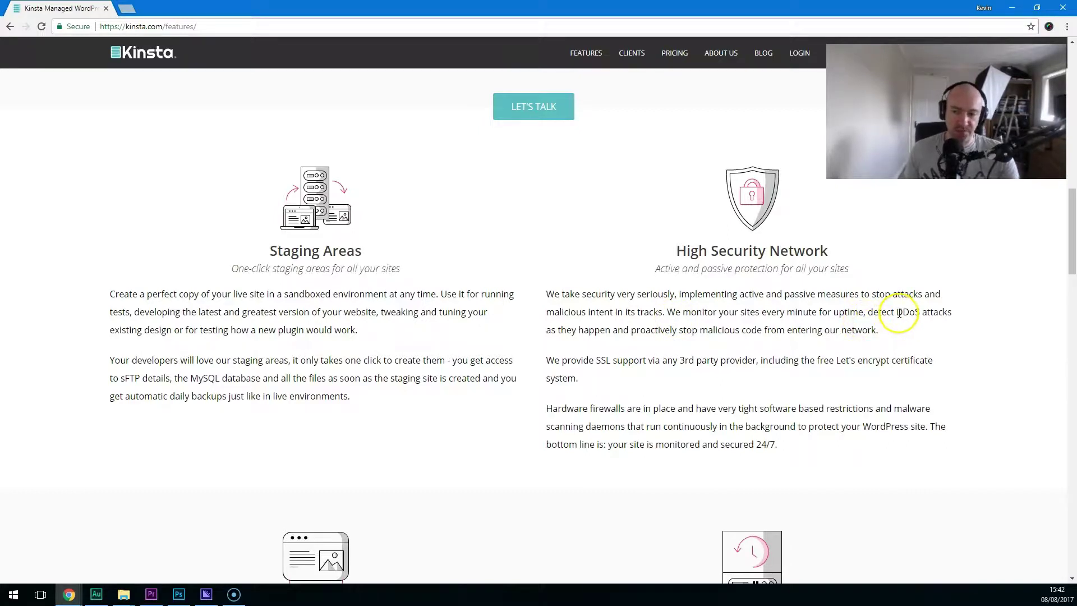
Read the remaining features, from SSL support and backups through the Hack Fix Guarantee to Developer Features.
{"action": "scroll", "coordinate": [572, 376], "scroll_direction": "down", "scroll_amount": 2}
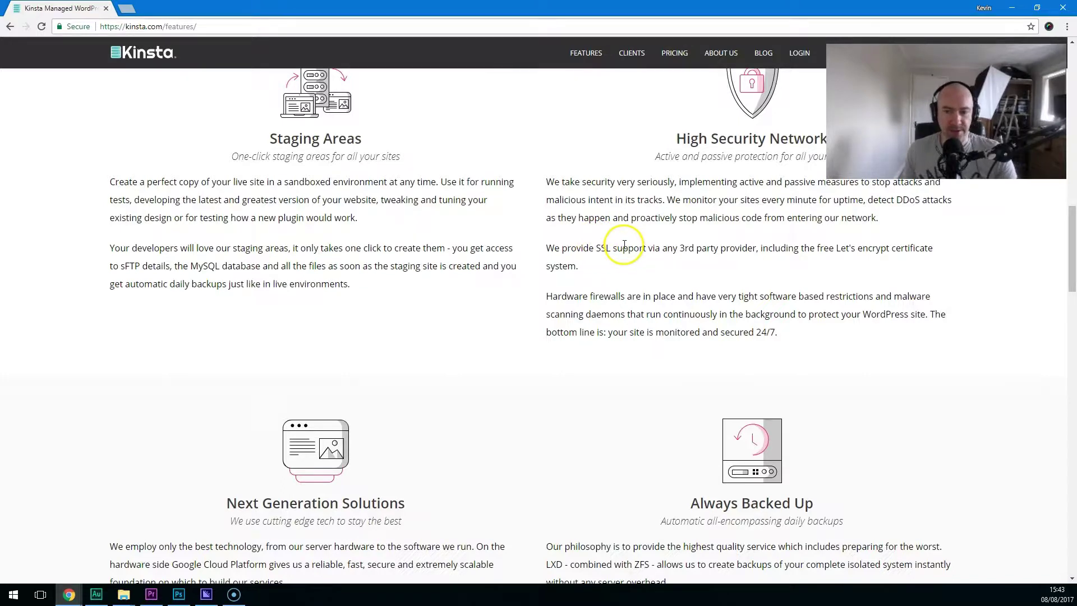
{"action": "scroll", "coordinate": [403, 286], "scroll_direction": "down", "scroll_amount": 6}
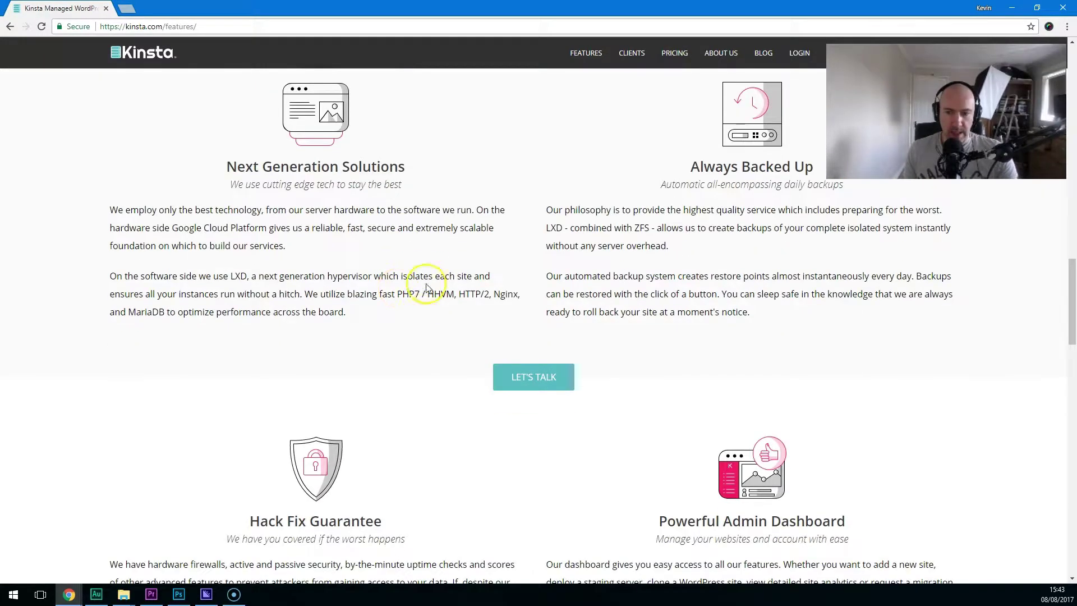
{"action": "scroll", "coordinate": [743, 255], "scroll_direction": "down", "scroll_amount": 1}
{"action": "scroll", "coordinate": [746, 252], "scroll_direction": "up", "scroll_amount": 3}
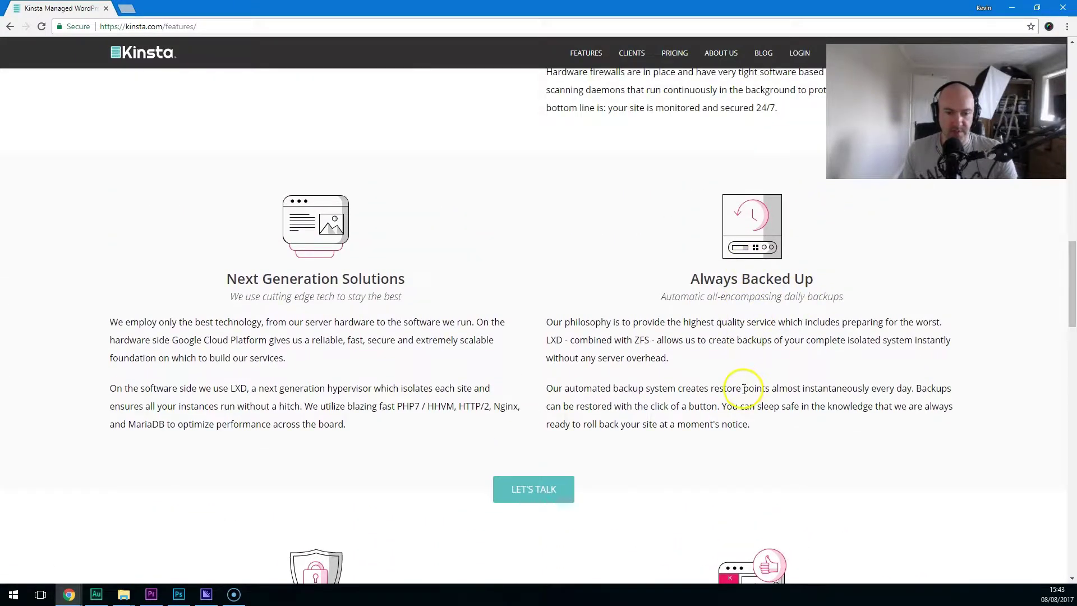
{"action": "scroll", "coordinate": [729, 376], "scroll_direction": "down", "scroll_amount": 6}
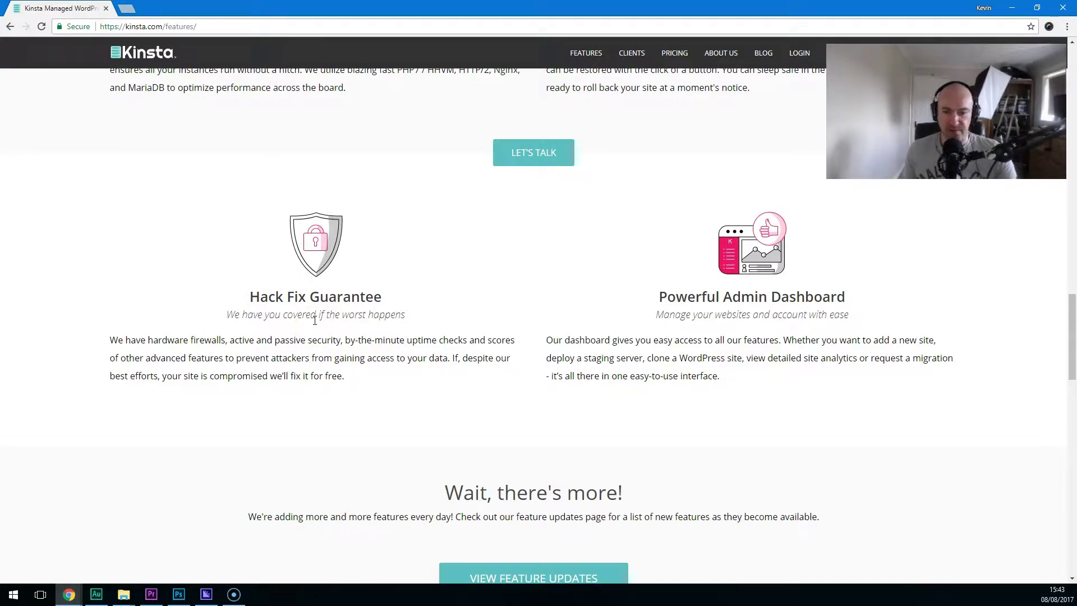
{"action": "scroll", "coordinate": [354, 338], "scroll_direction": "down", "scroll_amount": 10}
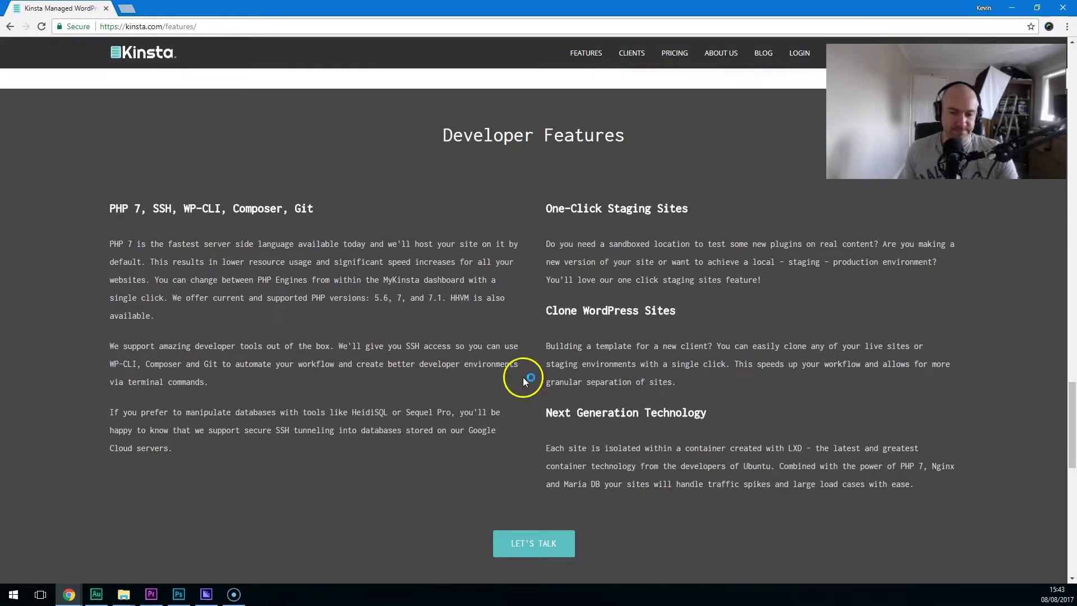
Skim the data center, support, staging and security features again and return to the Features page heading.
{"action": "left_click_drag", "start_coordinate": [1070, 432], "coordinate": [1072, 152]}
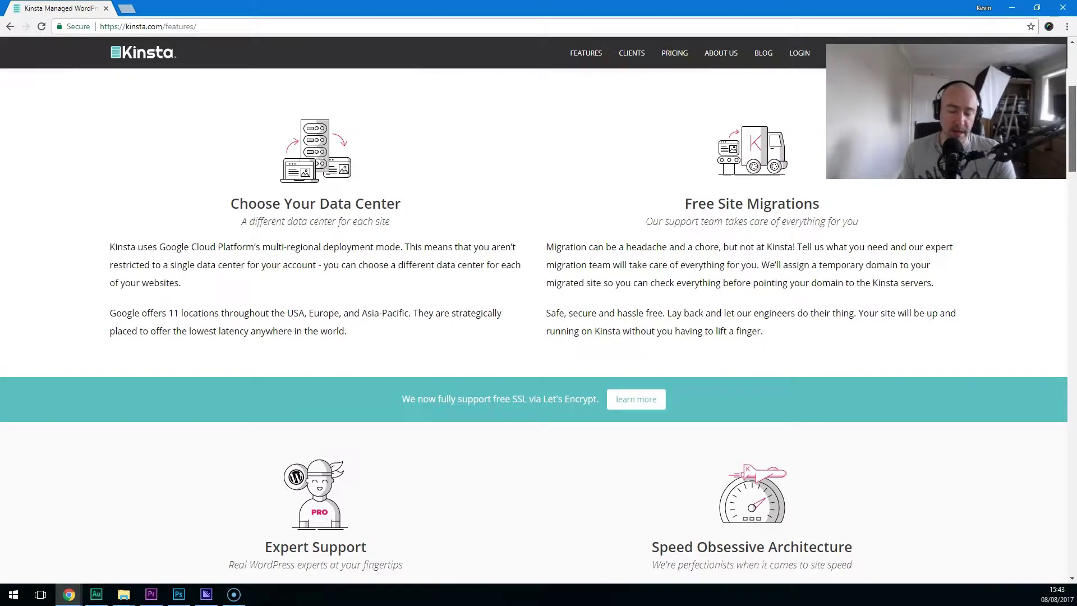
{"action": "scroll", "coordinate": [533, 326], "scroll_direction": "down", "scroll_amount": 10}
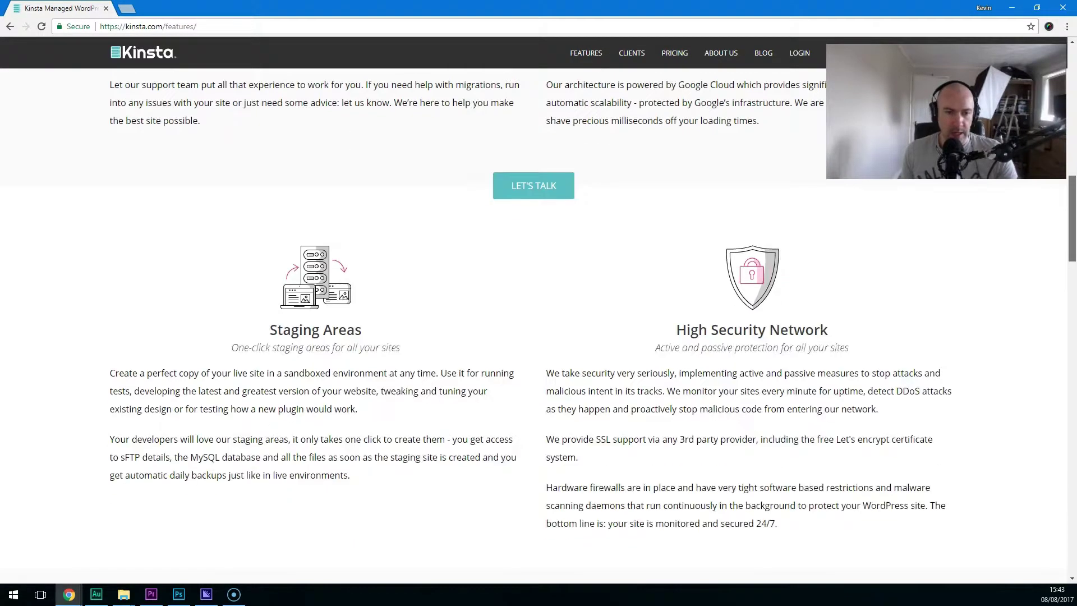
{"action": "scroll", "coordinate": [533, 325], "scroll_direction": "down", "scroll_amount": 1}
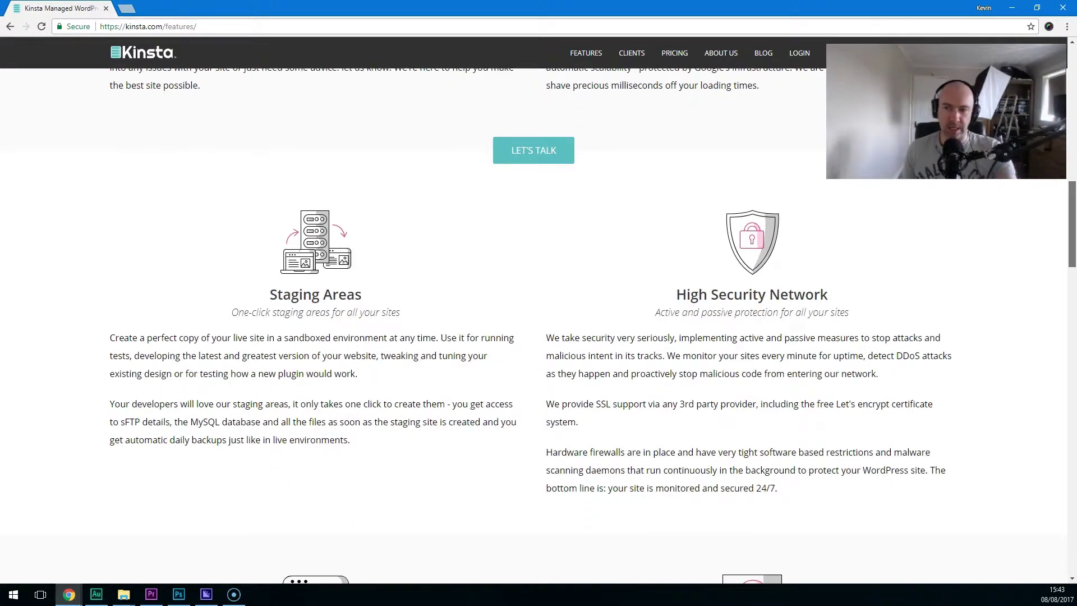
{"action": "scroll", "coordinate": [533, 325], "scroll_direction": "up", "scroll_amount": 5}
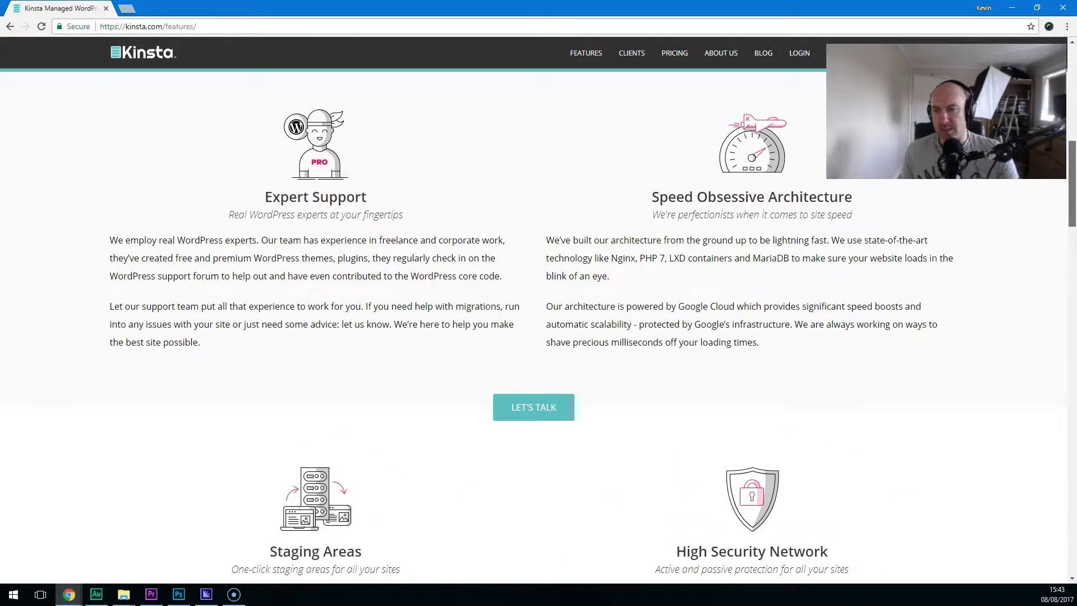
{"action": "scroll", "coordinate": [532, 325], "scroll_direction": "down", "scroll_amount": 6}
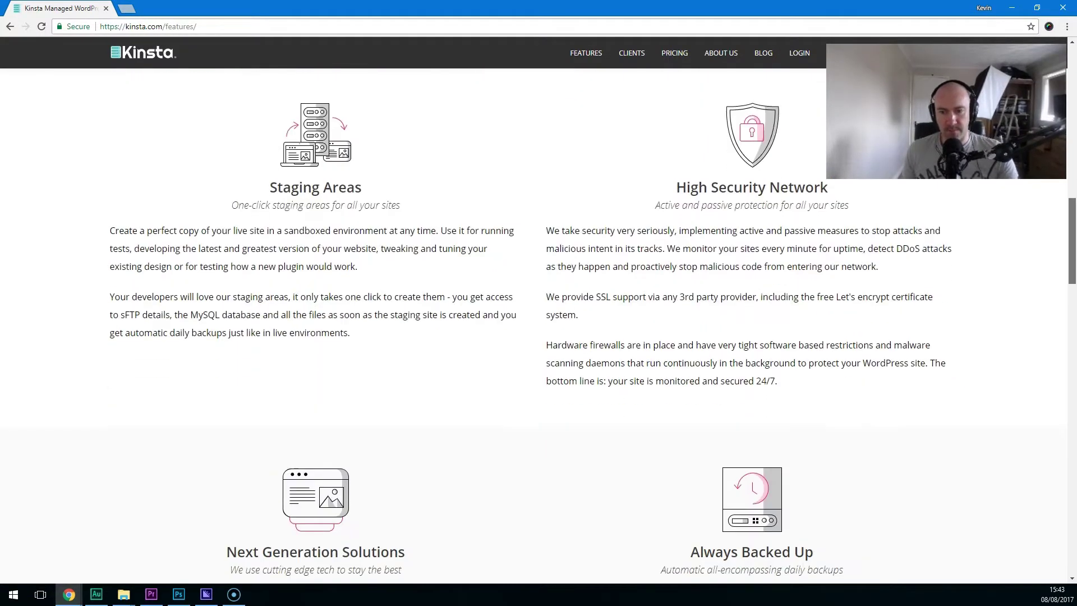
{"action": "left_click_drag", "start_coordinate": [1071, 249], "coordinate": [1072, 100]}
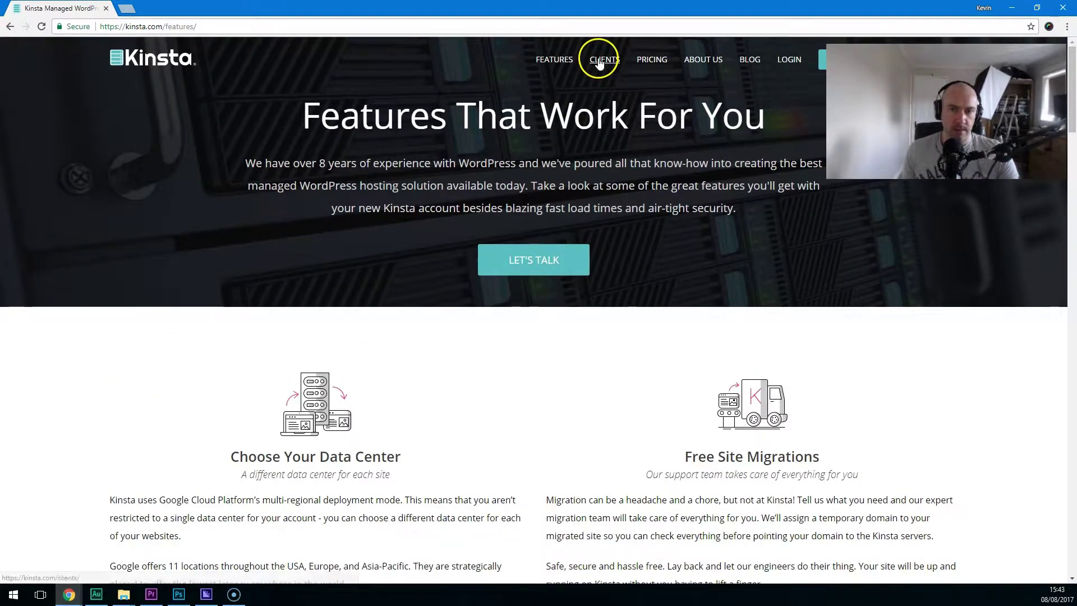
Open the Kinsta login link in a new tab and highlight the Sites usage in the dashboard's Resource Usage summary.
{"action": "right_click", "coordinate": [798, 63]}
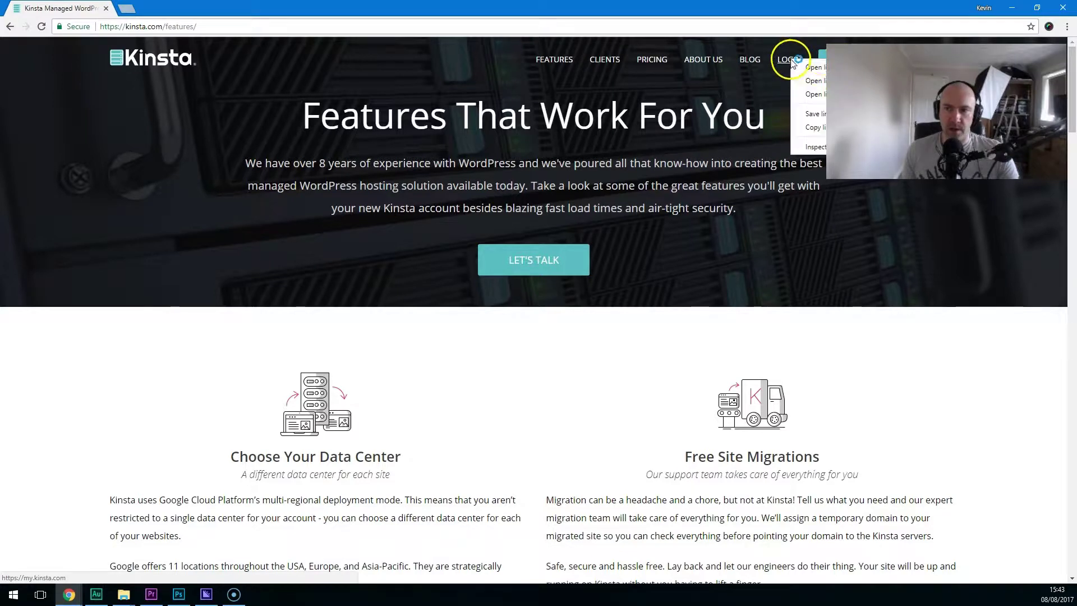
{"action": "left_click", "coordinate": [814, 70]}
{"action": "left_click", "coordinate": [148, 8]}
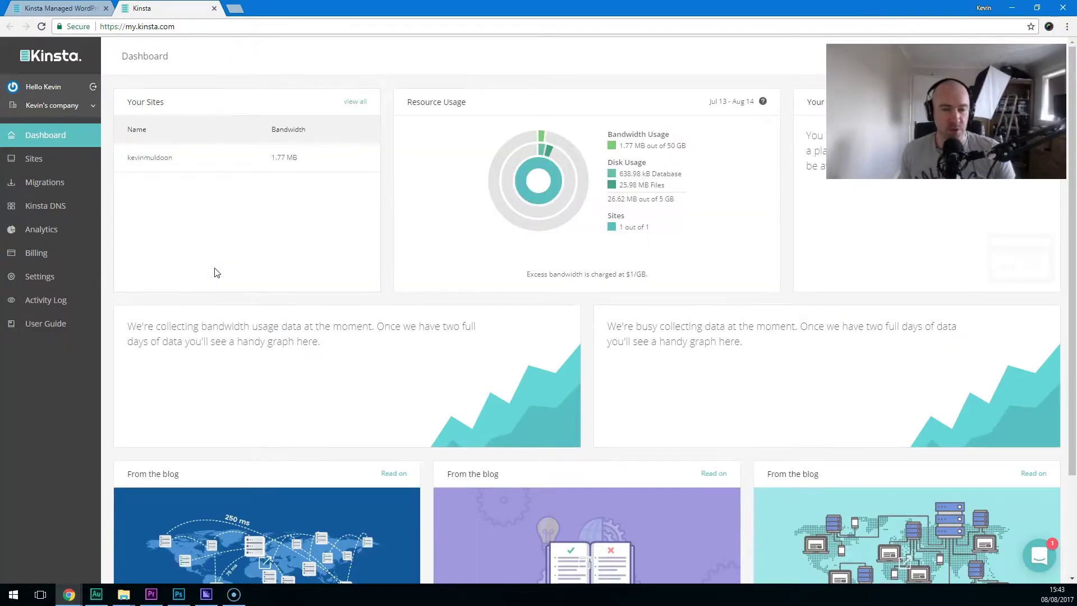
{"action": "left_click", "coordinate": [210, 244]}
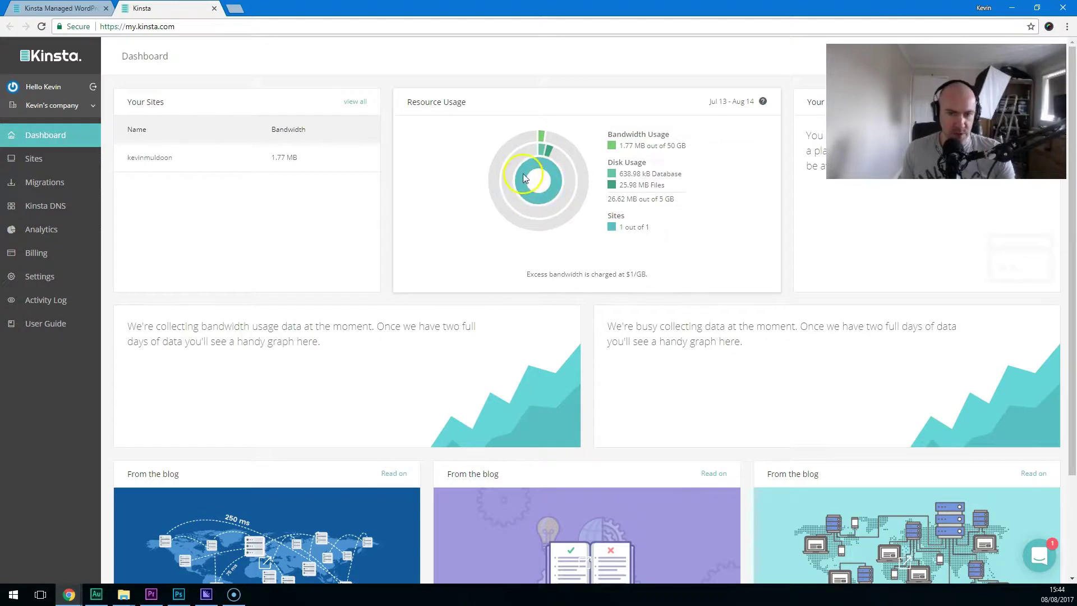
{"action": "left_click_drag", "start_coordinate": [621, 227], "coordinate": [652, 231]}
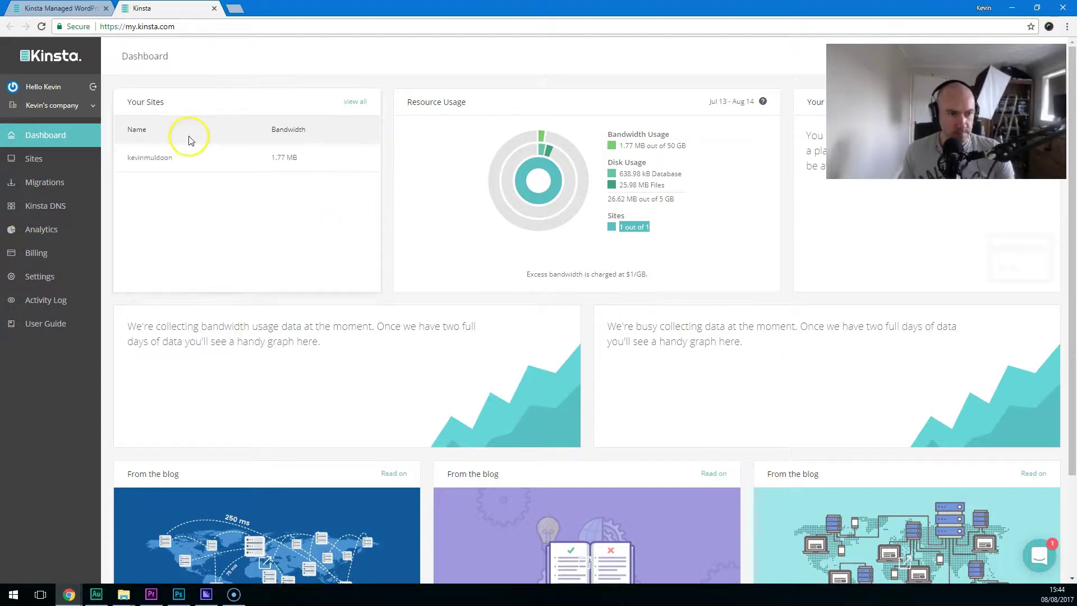
Open the Sites list and look at the form for adding another site, closing it without adding one.
{"action": "left_click", "coordinate": [50, 169]}
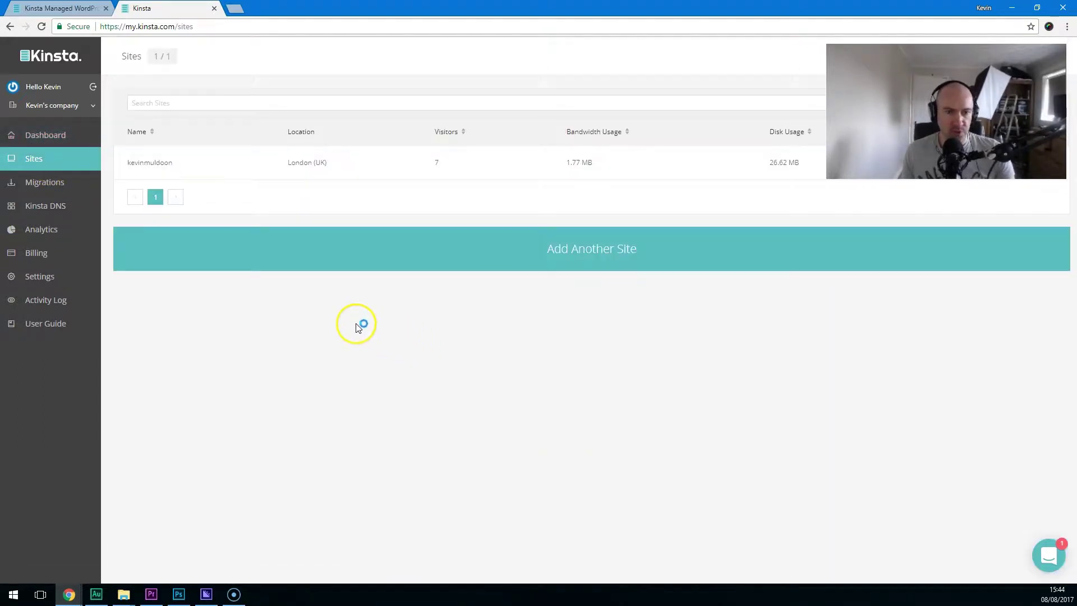
{"action": "left_click", "coordinate": [601, 250]}
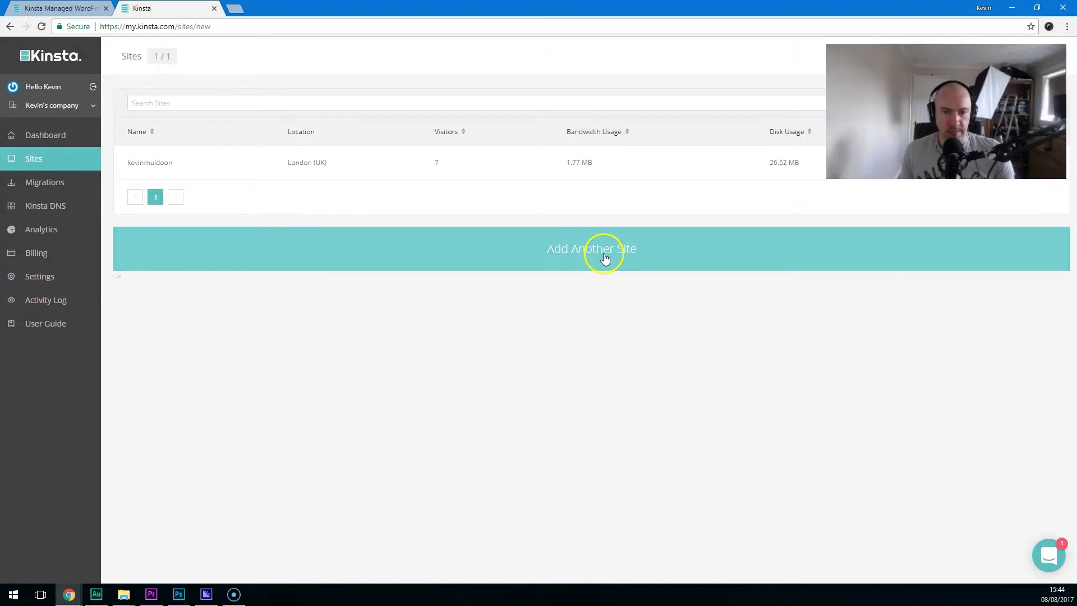
{"action": "left_click", "coordinate": [673, 335]}
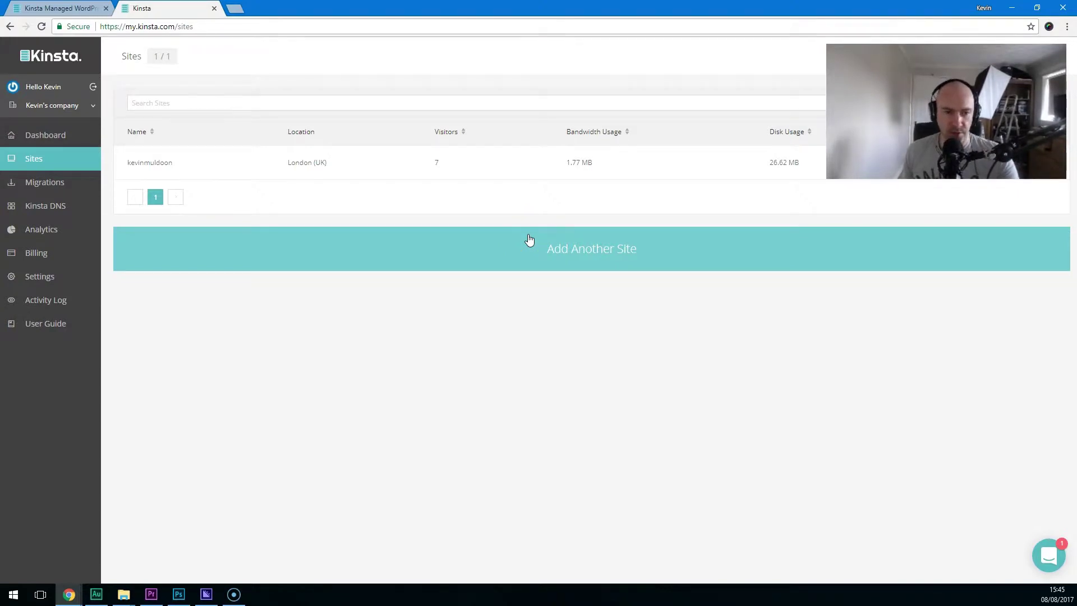
Highlight the listed site's bandwidth usage and its disk usage in the Sites list.
{"action": "left_click", "coordinate": [172, 163]}
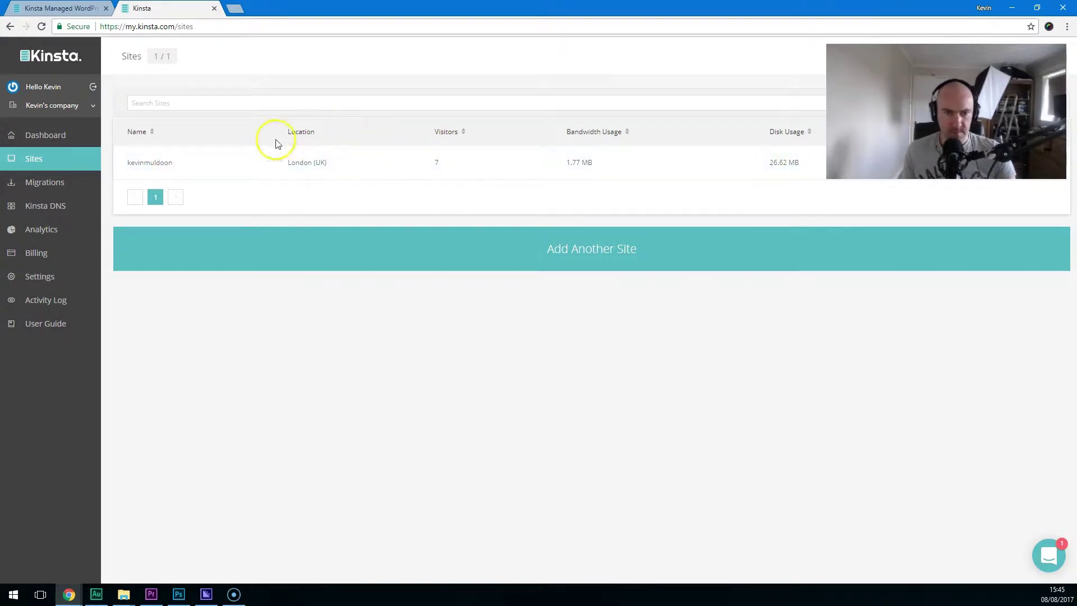
{"action": "left_click_drag", "start_coordinate": [605, 169], "coordinate": [548, 166]}
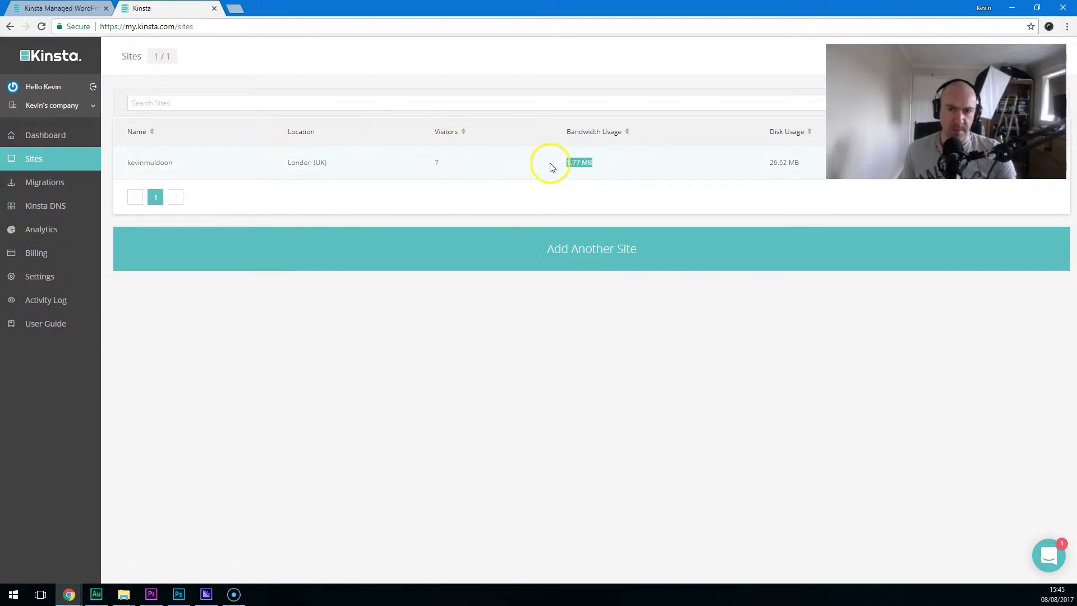
{"action": "left_click_drag", "start_coordinate": [821, 159], "coordinate": [764, 161]}
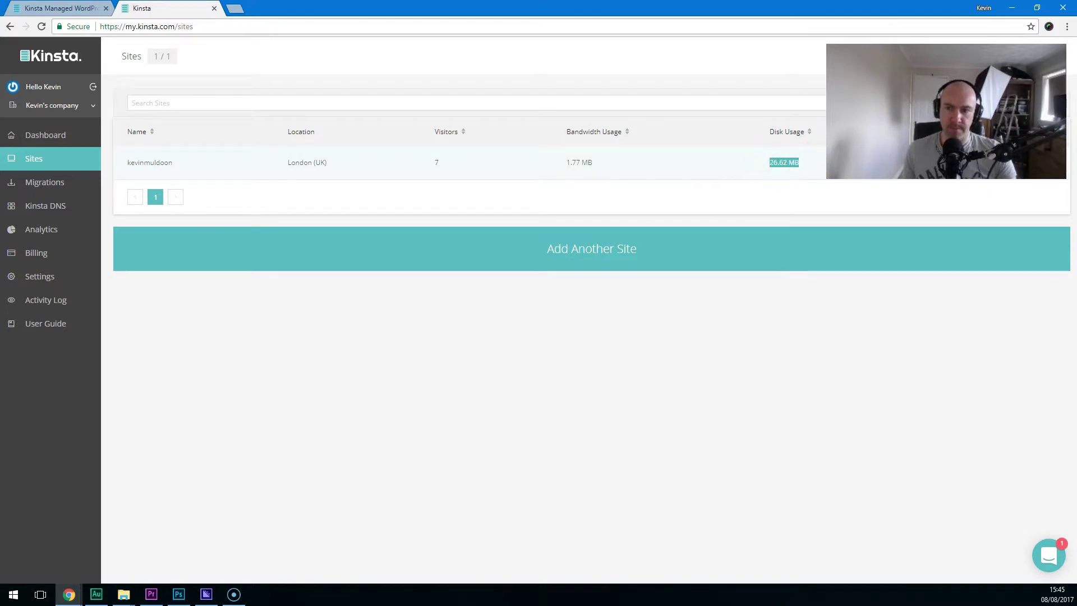
Open the listed site's details and review its Info page, from Basic Details and SFTP/SSH to Database Access and Delete Site.
{"action": "left_click", "coordinate": [793, 161]}
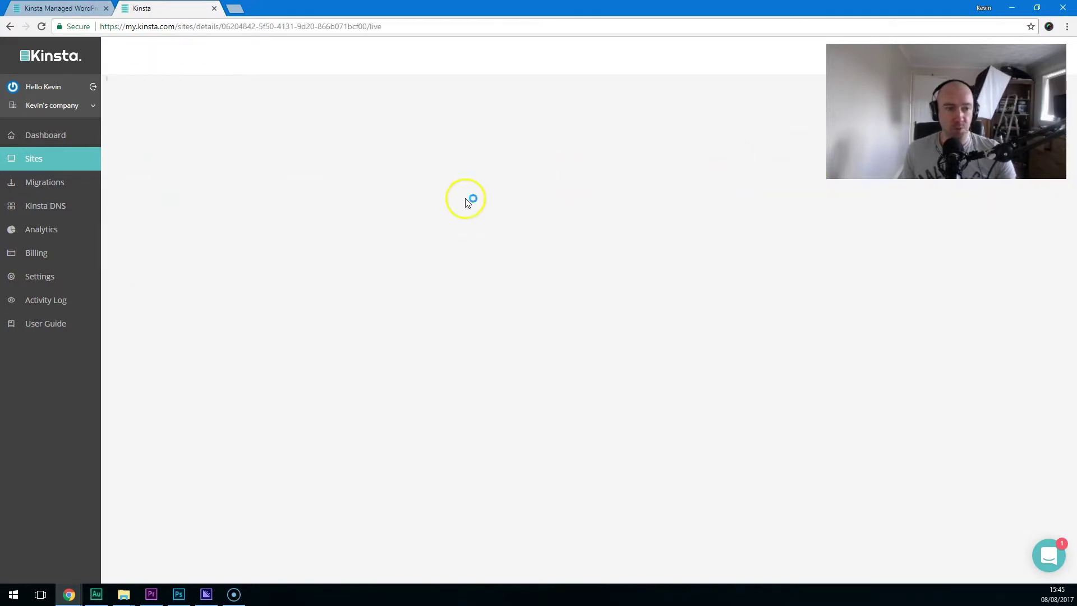
{"action": "scroll", "coordinate": [348, 178], "scroll_direction": "down", "scroll_amount": 2}
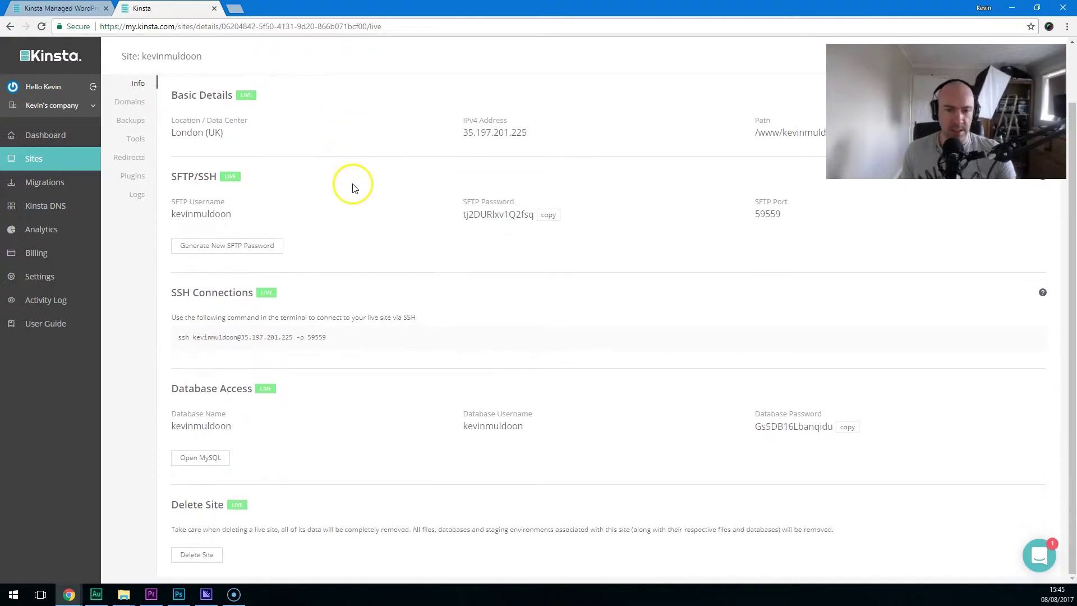
{"action": "scroll", "coordinate": [395, 336], "scroll_direction": "up", "scroll_amount": 2}
{"action": "scroll", "coordinate": [387, 328], "scroll_direction": "down", "scroll_amount": 2}
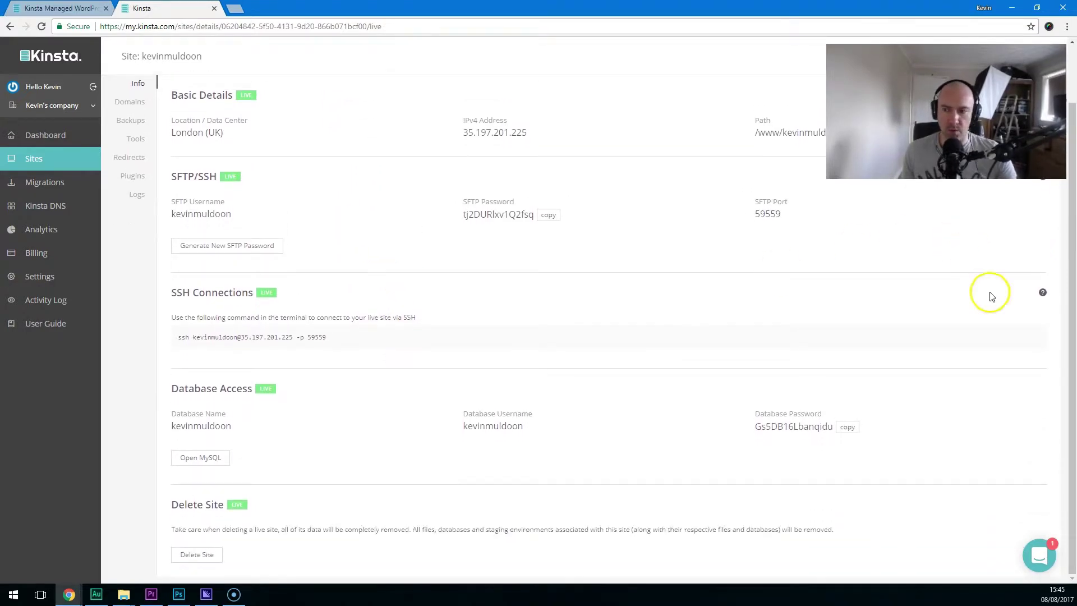
{"action": "mouse_move", "coordinate": [1071, 336]}
{"action": "left_mouse_down"}
{"action": "mouse_move", "coordinate": [1071, 301]}
{"action": "mouse_move", "coordinate": [1073, 341]}
{"action": "left_mouse_up"}
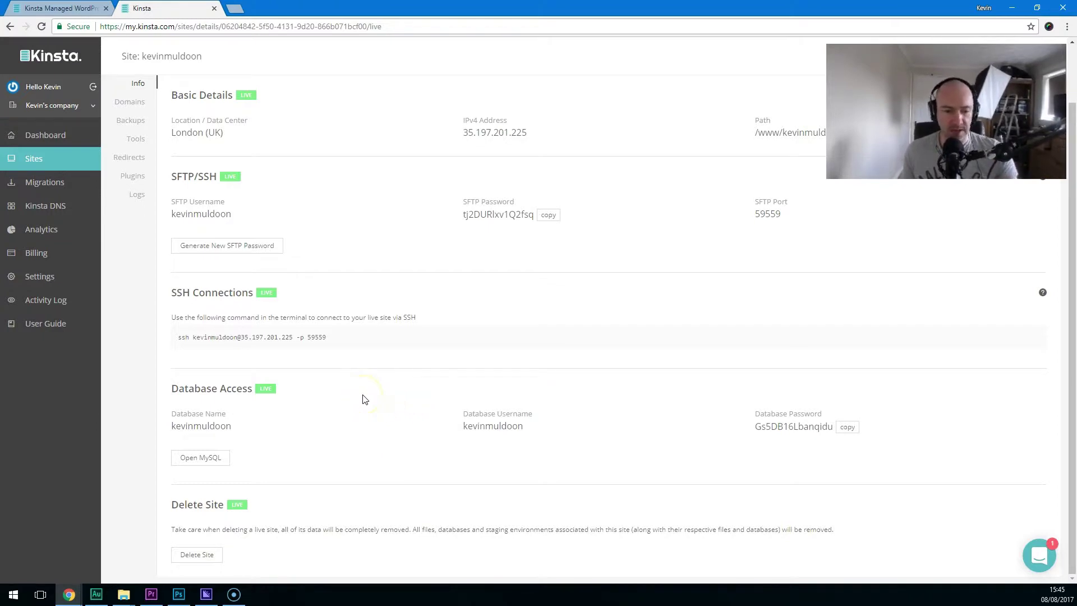
{"action": "scroll", "coordinate": [366, 397], "scroll_direction": "up", "scroll_amount": 2}
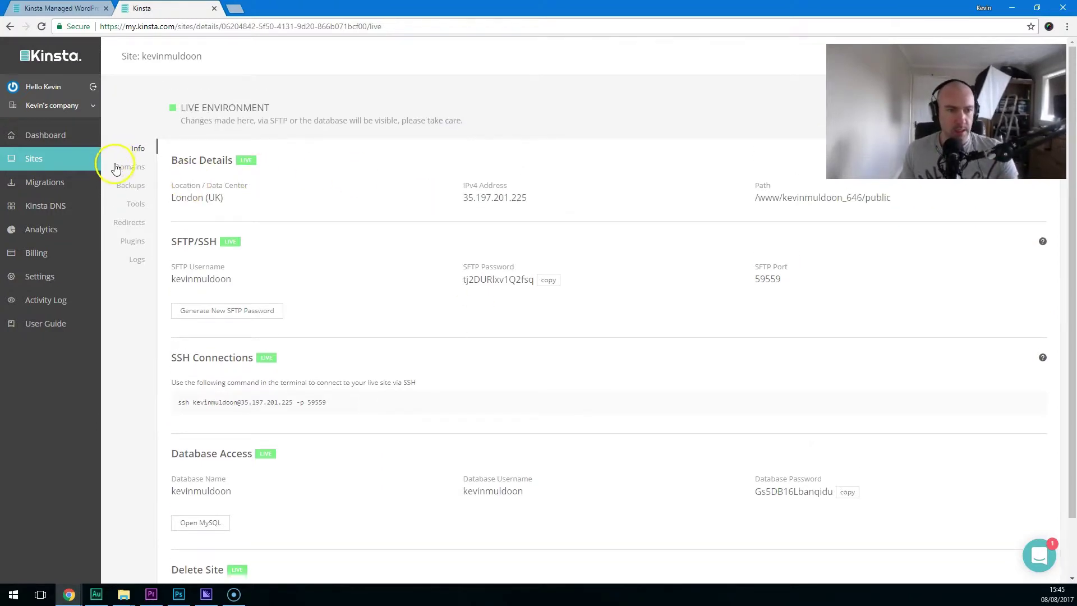
From the site's Domains page, open the primary domain's URL in a new tab, look through the homepage, and close it.
{"action": "left_click", "coordinate": [136, 175]}
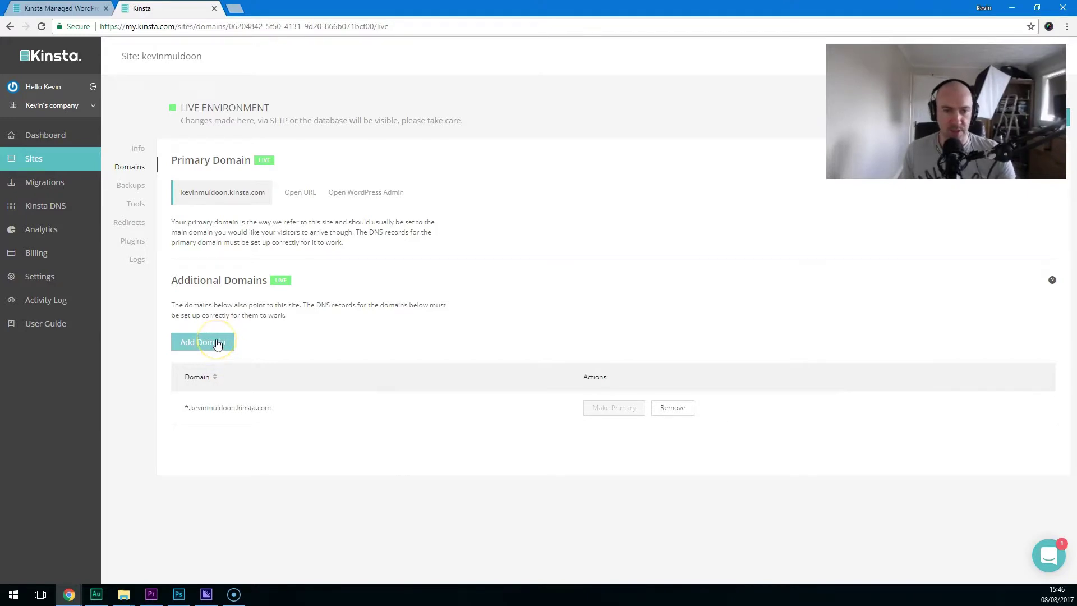
{"action": "right_click", "coordinate": [301, 200]}
{"action": "left_click", "coordinate": [331, 206]}
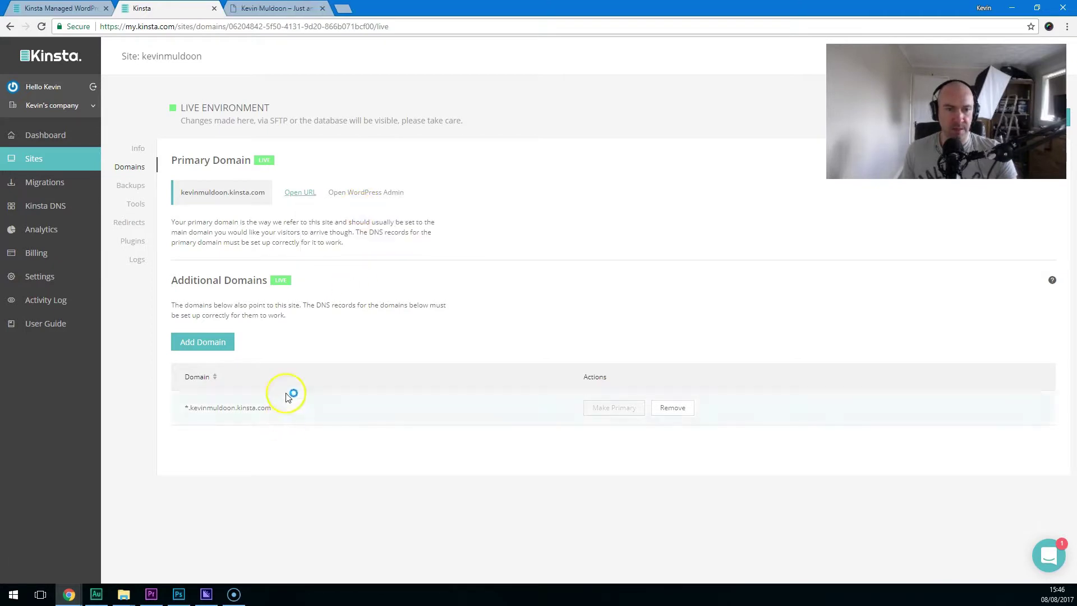
{"action": "left_click", "coordinate": [289, 9]}
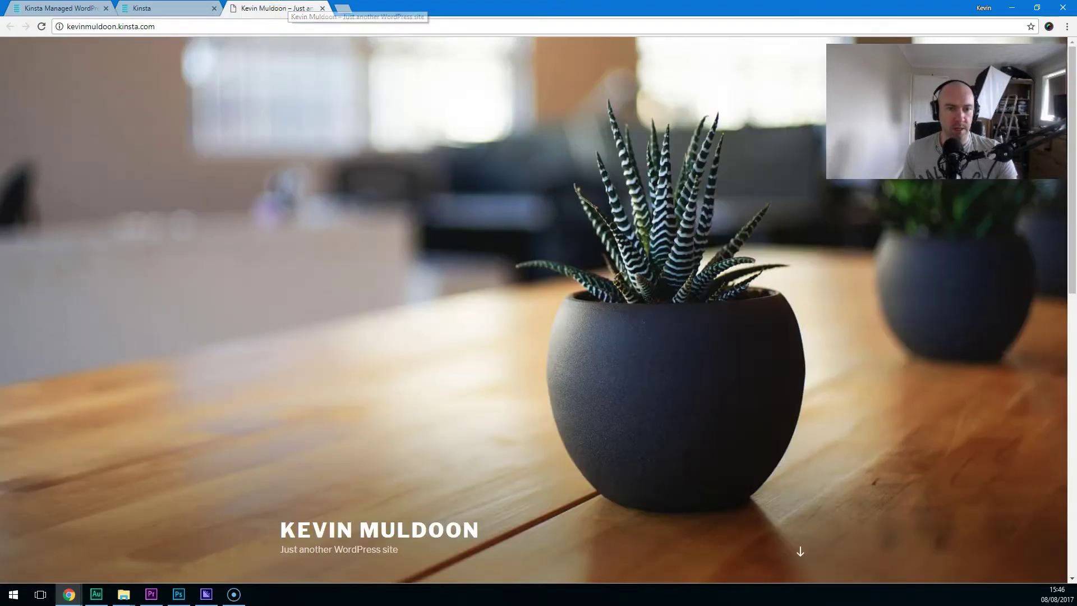
{"action": "scroll", "coordinate": [343, 404], "scroll_direction": "down", "scroll_amount": 12}
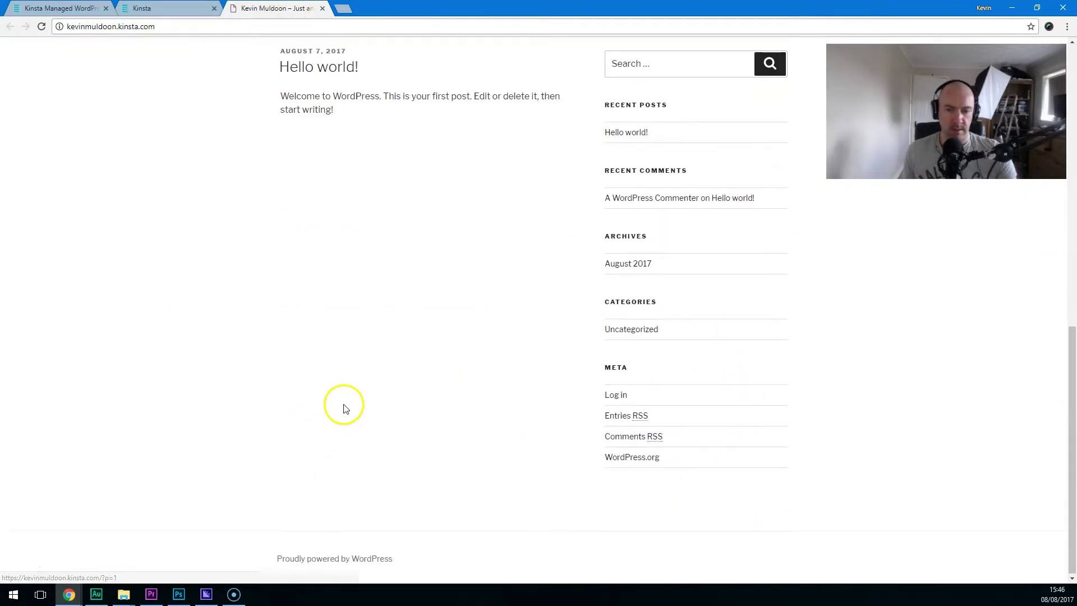
{"action": "scroll", "coordinate": [340, 400], "scroll_direction": "up", "scroll_amount": 12}
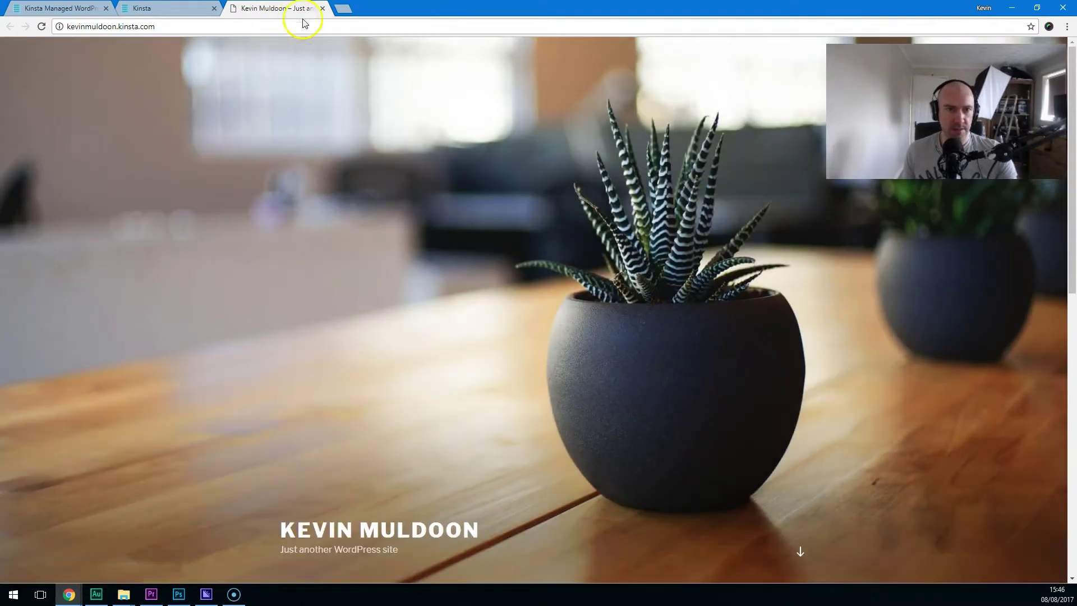
{"action": "left_click", "coordinate": [323, 9]}
Open the primary domain's WordPress Admin link in a new tab, view it, and close that tab.
{"action": "right_click", "coordinate": [384, 195]}
{"action": "left_click", "coordinate": [426, 205]}
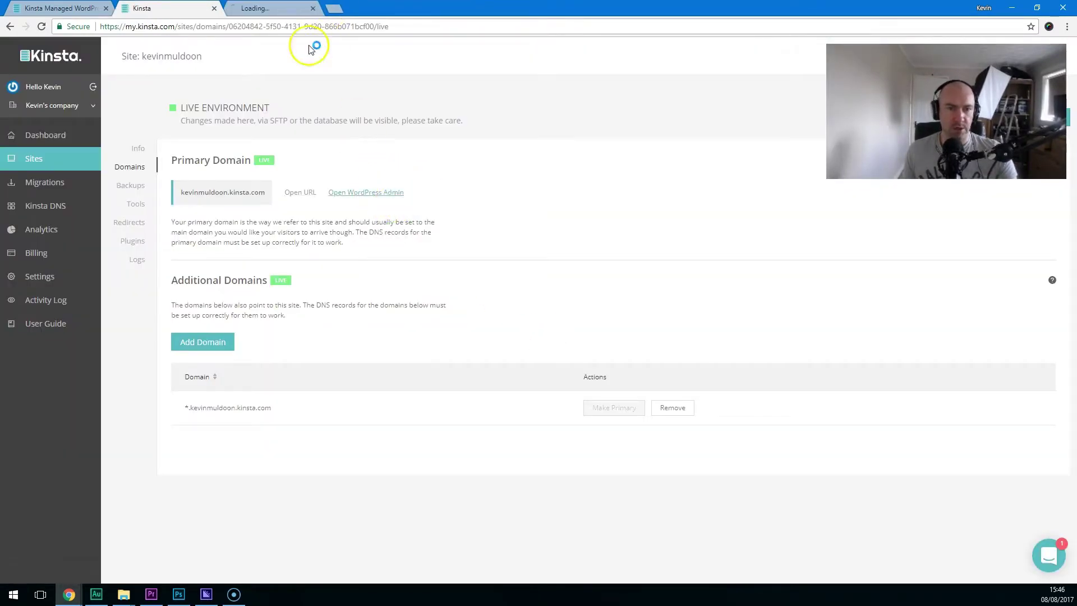
{"action": "left_click", "coordinate": [300, 9]}
{"action": "left_click", "coordinate": [322, 8]}
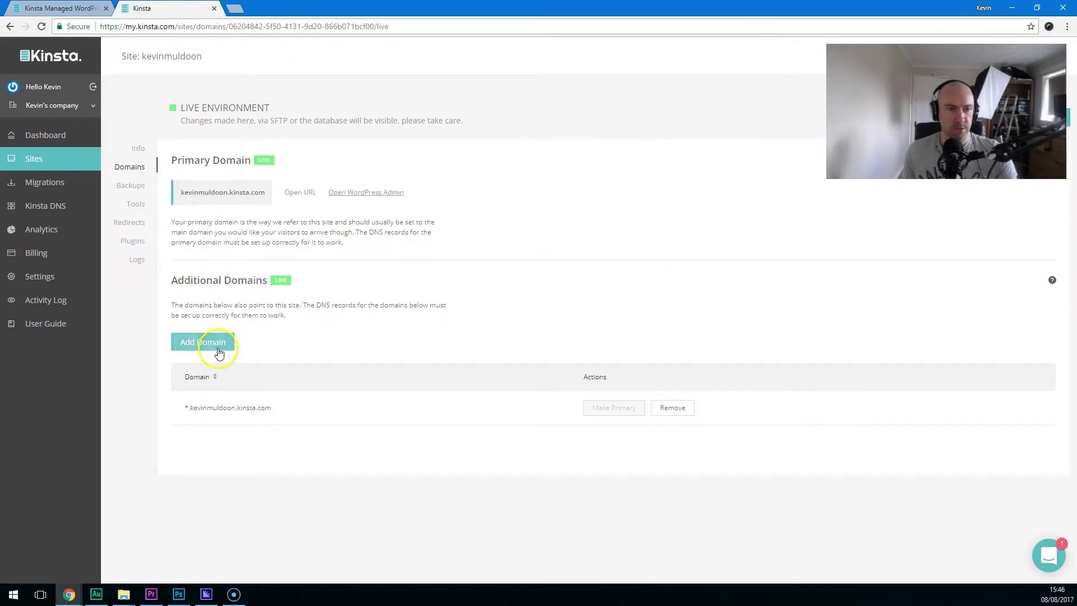
View the site's environment backups and the restore option for the automatic backup.
{"action": "left_click", "coordinate": [133, 184]}
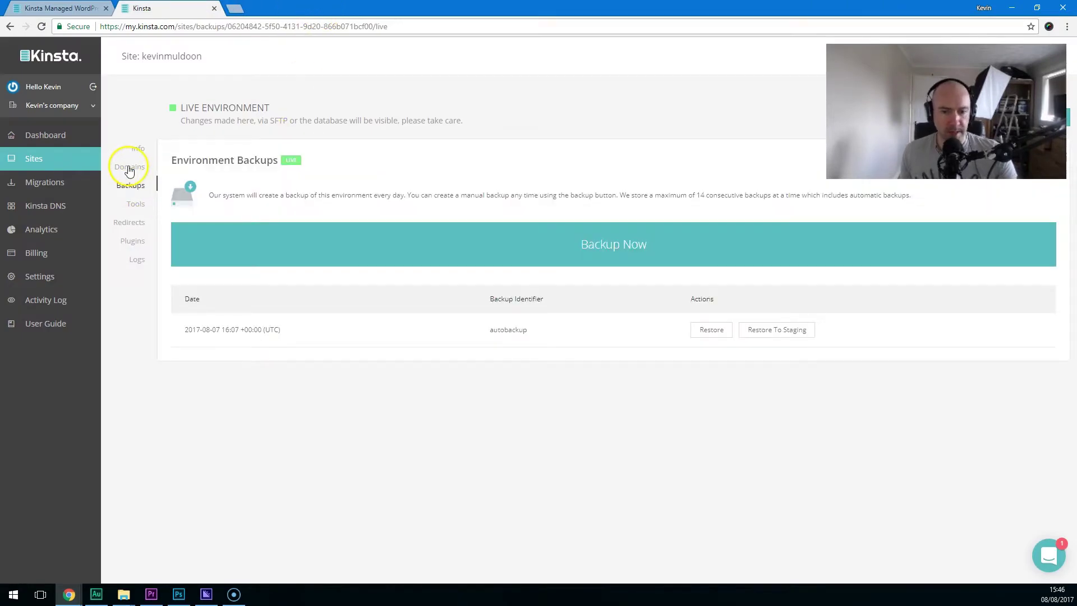
{"action": "left_click", "coordinate": [702, 332]}
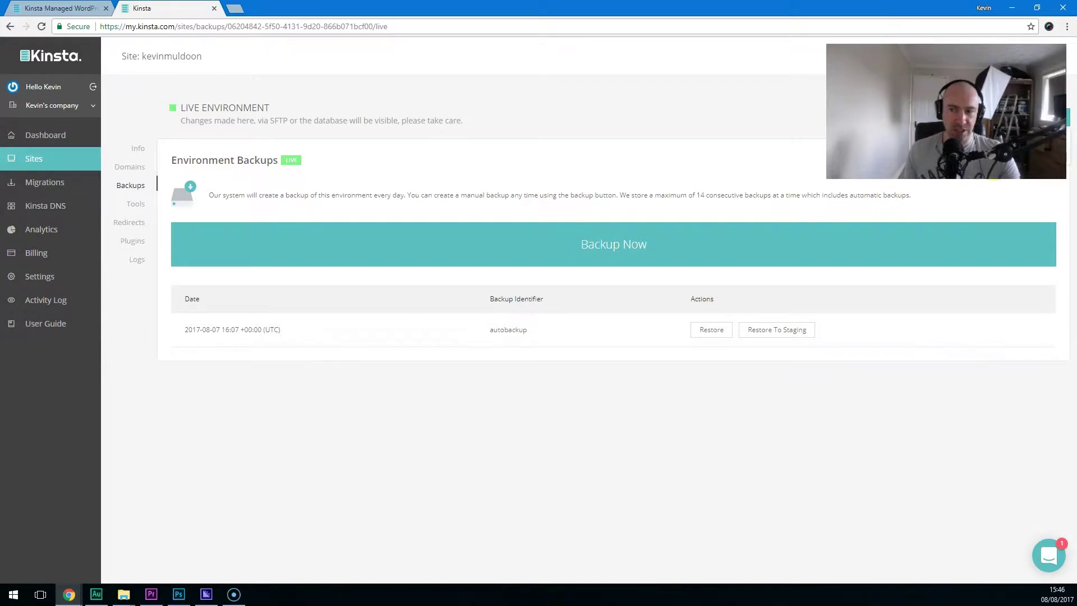
Review the site's Tools page, highlighting the Enable HTTPS description and viewing the available PHP Engine versions without changing the selection.
{"action": "left_click", "coordinate": [134, 205]}
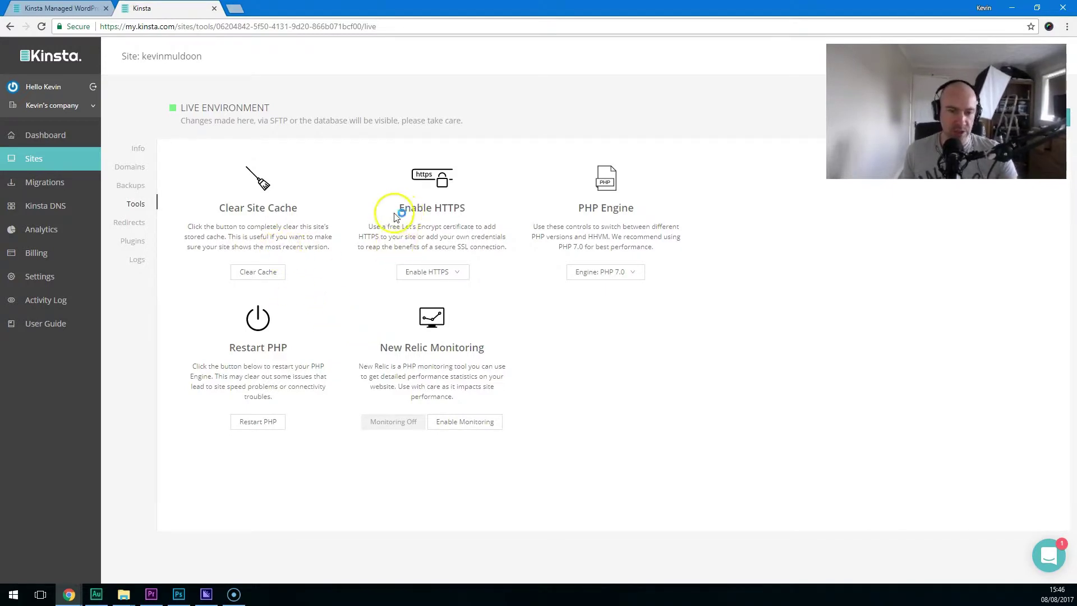
{"action": "left_click_drag", "start_coordinate": [404, 207], "coordinate": [466, 247]}
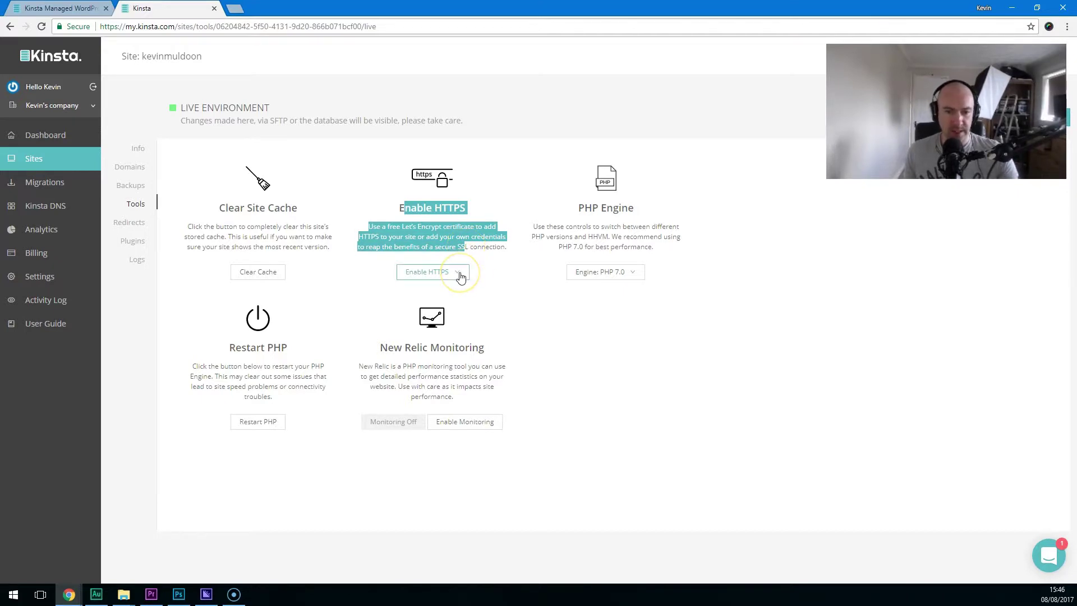
{"action": "left_click", "coordinate": [639, 278]}
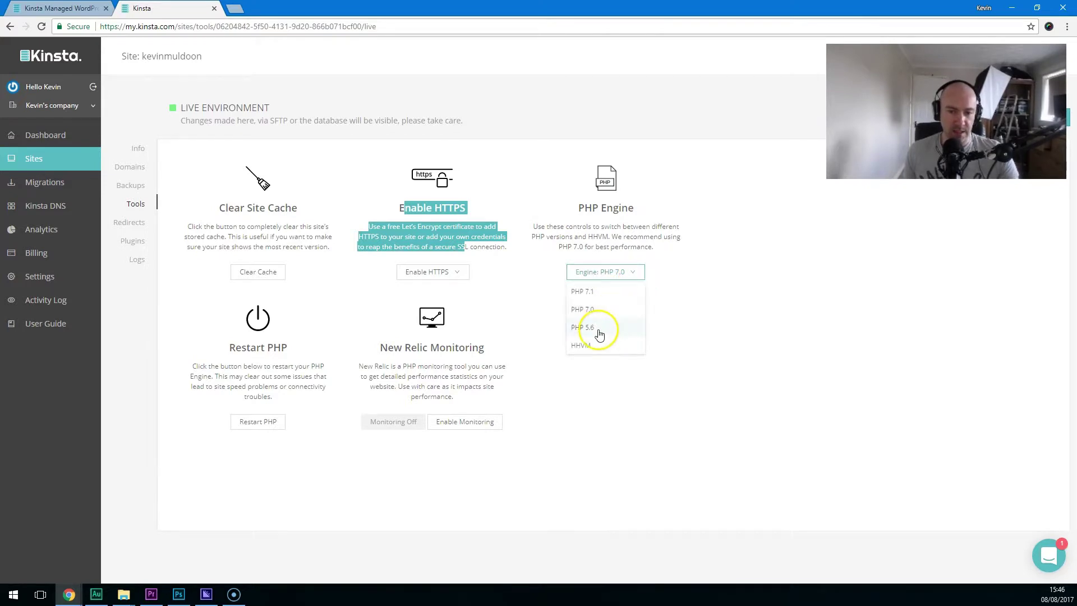
{"action": "left_click", "coordinate": [538, 299]}
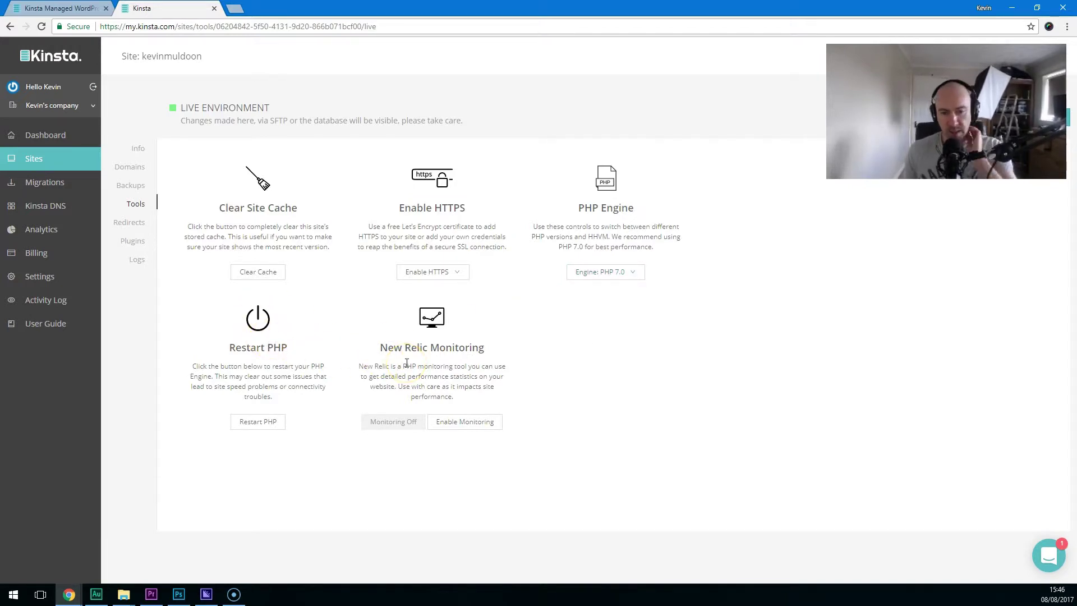
View the site's Redirects page and its Plugins page, highlighting the update status of Akismet Anti-Spam.
{"action": "left_click", "coordinate": [129, 224]}
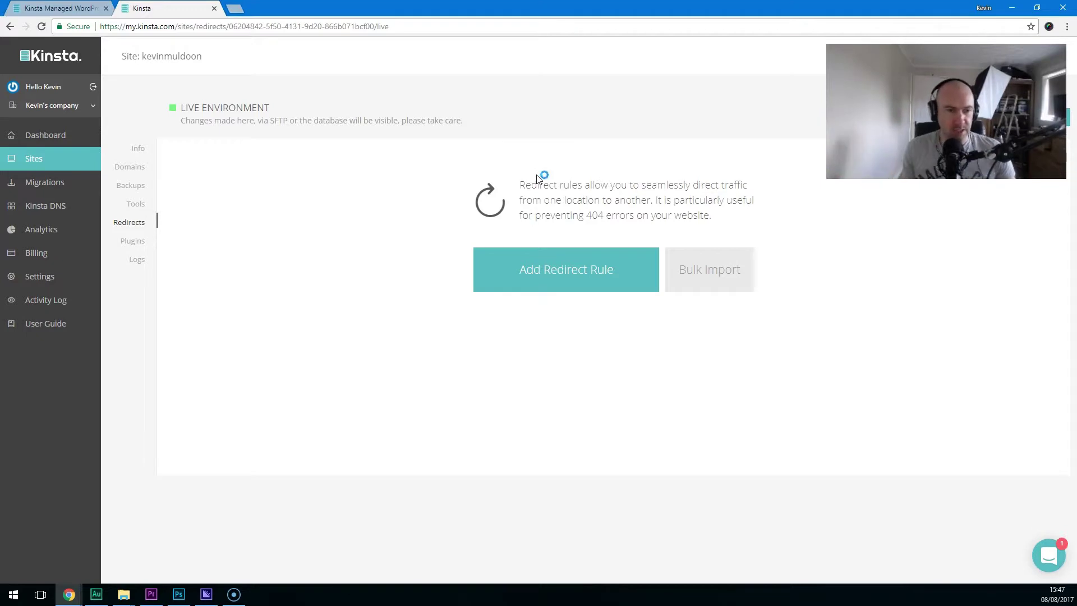
{"action": "left_click", "coordinate": [126, 240]}
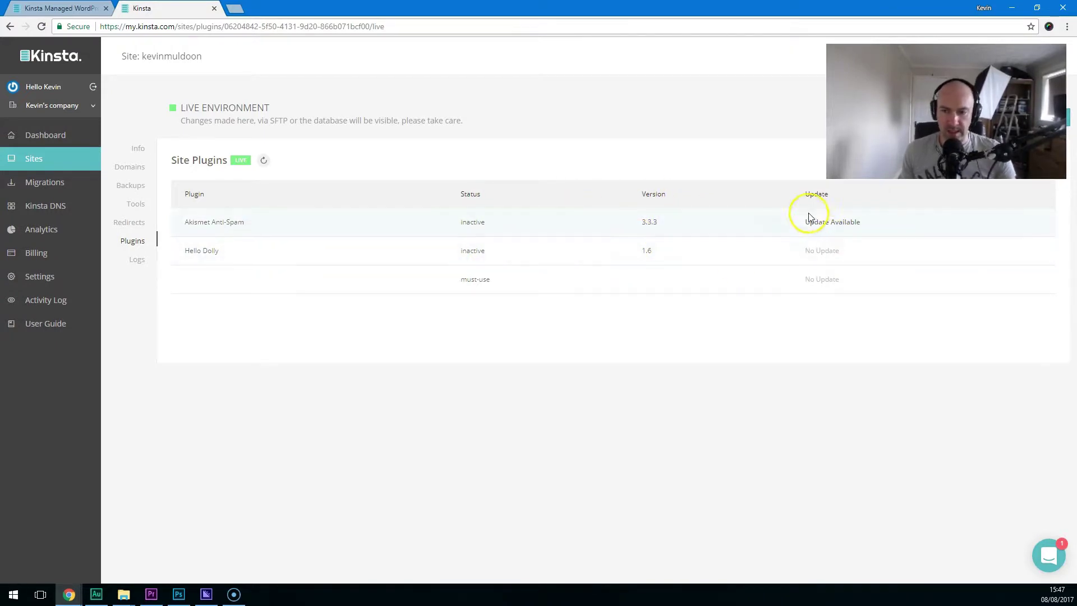
{"action": "left_click_drag", "start_coordinate": [859, 224], "coordinate": [778, 227]}
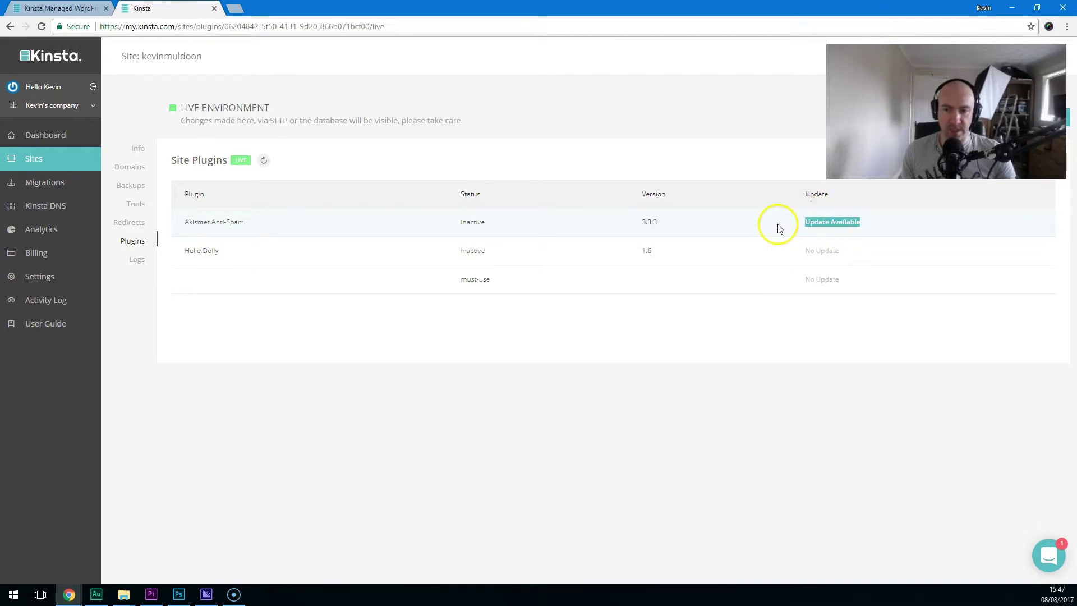
Refresh the Site Plugins list twice and highlight the Akismet Anti-Spam update status again.
{"action": "left_click", "coordinate": [263, 161]}
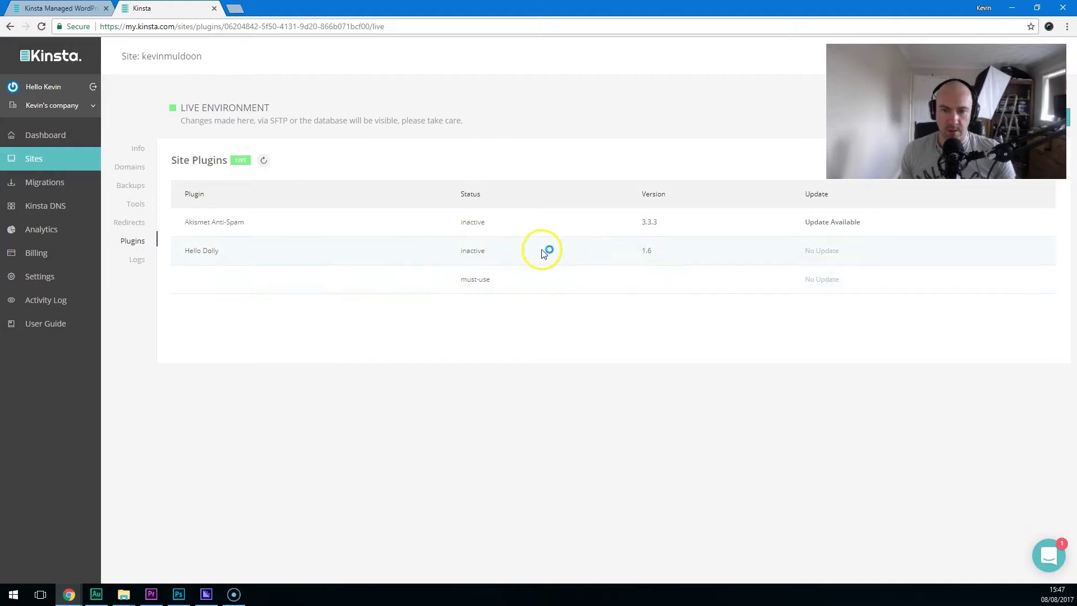
{"action": "left_click", "coordinate": [263, 160]}
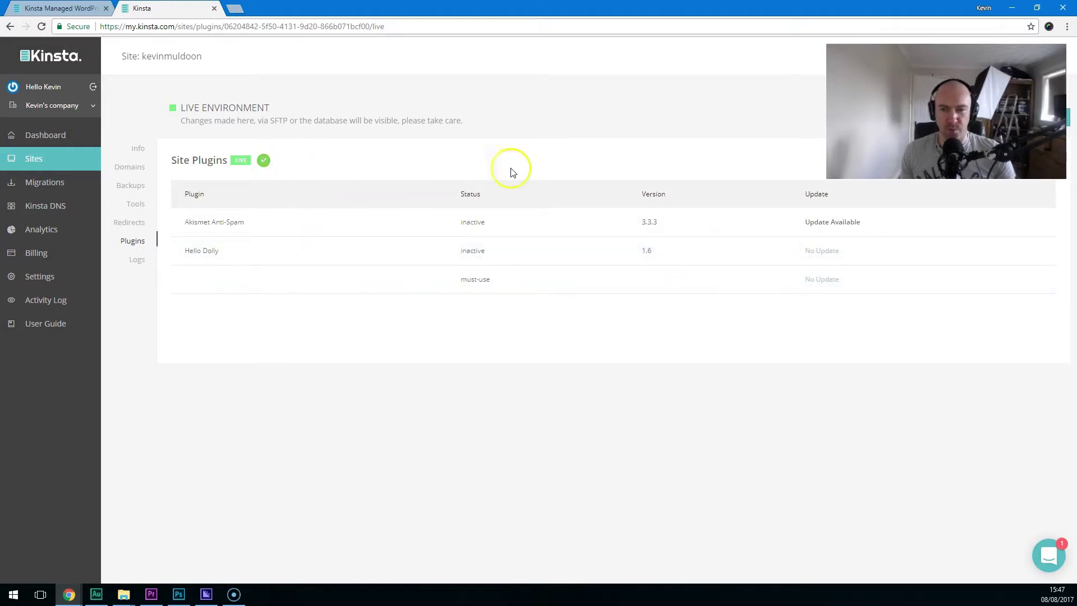
{"action": "triple_click", "coordinate": [825, 219]}
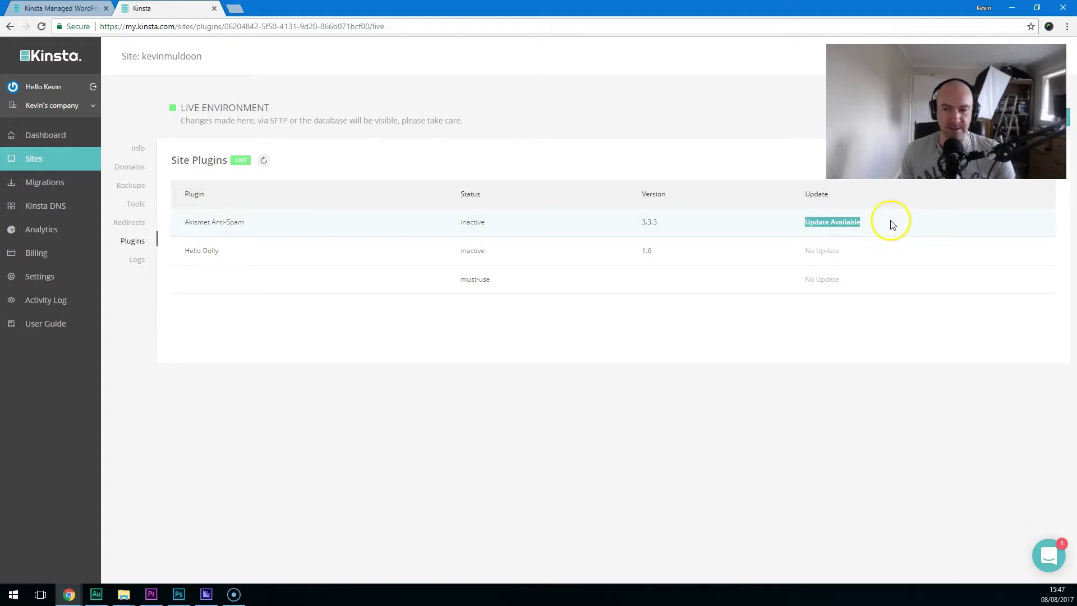
{"action": "left_click", "coordinate": [815, 229]}
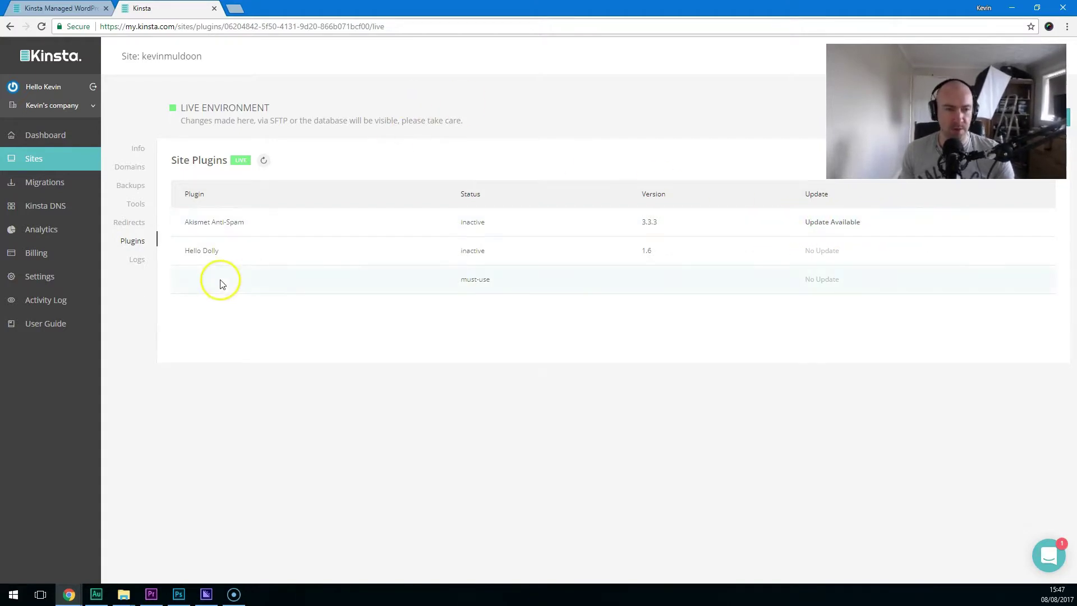
Open the site's Log Viewer and view the available log files, keeping error.log selected.
{"action": "left_click", "coordinate": [137, 259]}
{"action": "left_click", "coordinate": [229, 200]}
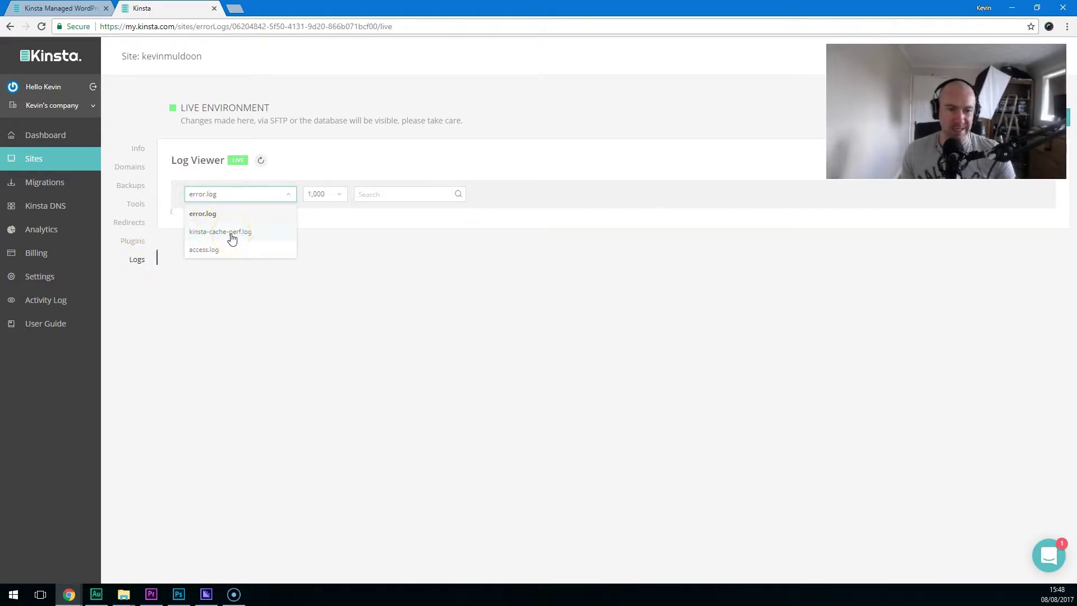
{"action": "left_click", "coordinate": [363, 149]}
View the account's Migrations page and the Kinsta DNS page.
{"action": "left_click", "coordinate": [50, 189]}
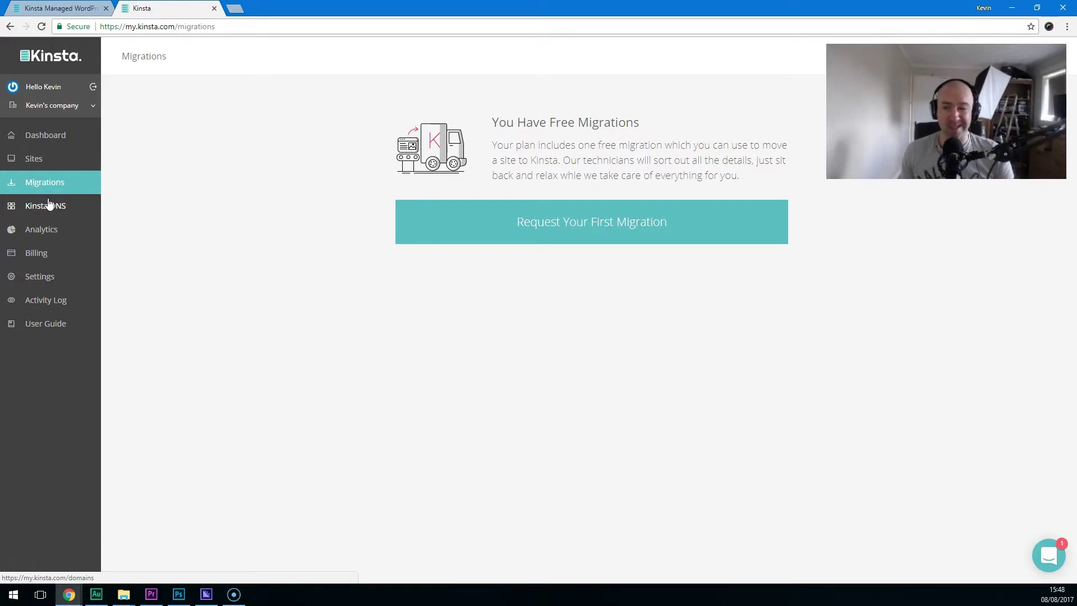
{"action": "left_click", "coordinate": [69, 211]}
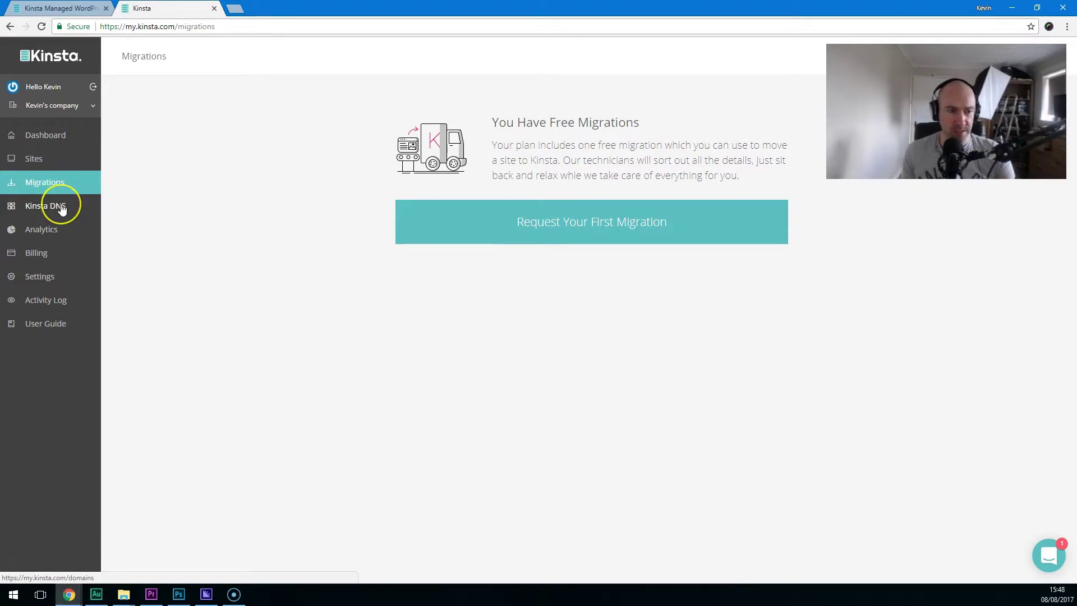
{"action": "left_click", "coordinate": [61, 207]}
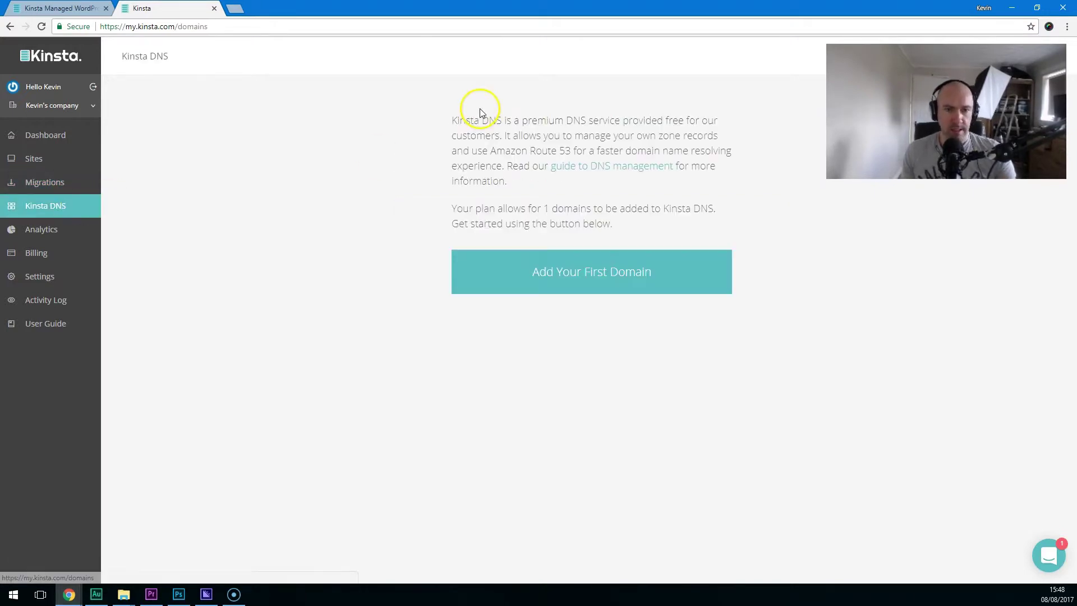
Open the account's Analytics page and examine the Resource Usage charts and top requests tables.
{"action": "left_click", "coordinate": [55, 234]}
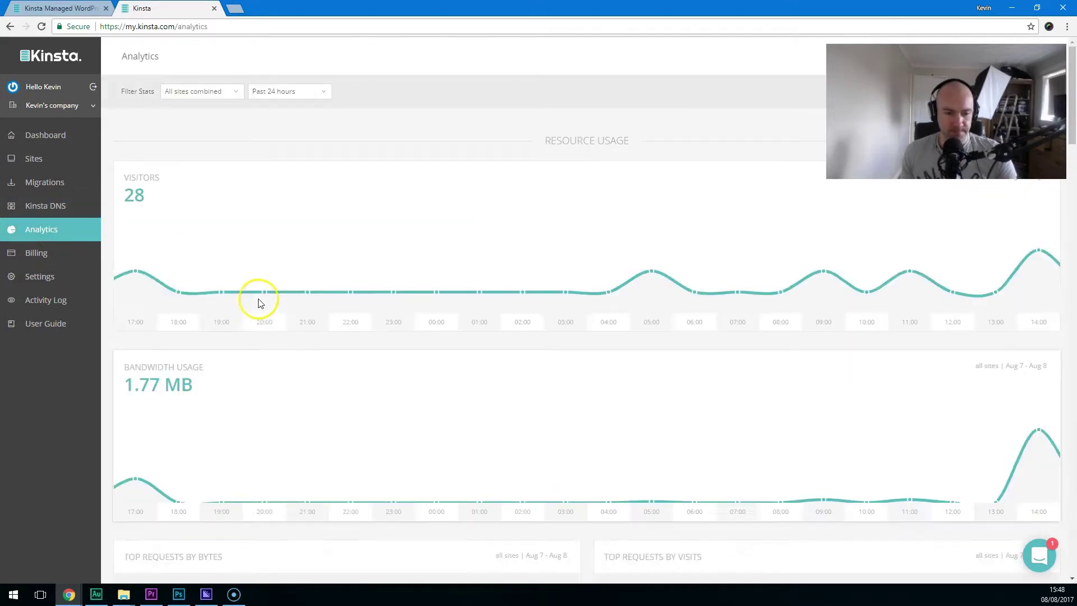
{"action": "scroll", "coordinate": [256, 303], "scroll_direction": "down", "scroll_amount": 7}
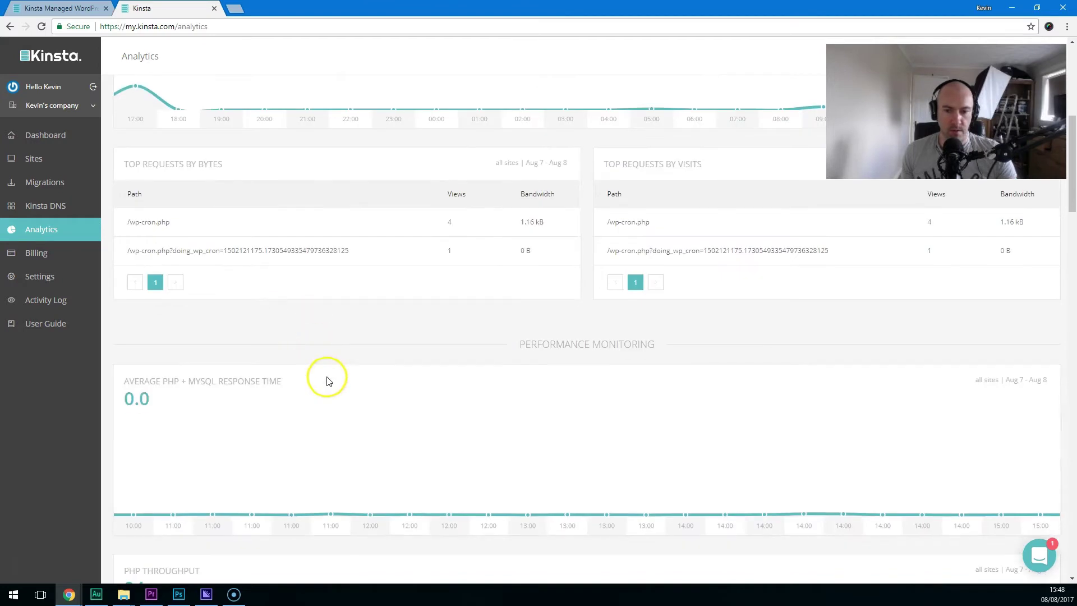
{"action": "scroll", "coordinate": [325, 377], "scroll_direction": "up", "scroll_amount": 5}
{"action": "scroll", "coordinate": [328, 379], "scroll_direction": "up", "scroll_amount": 3}
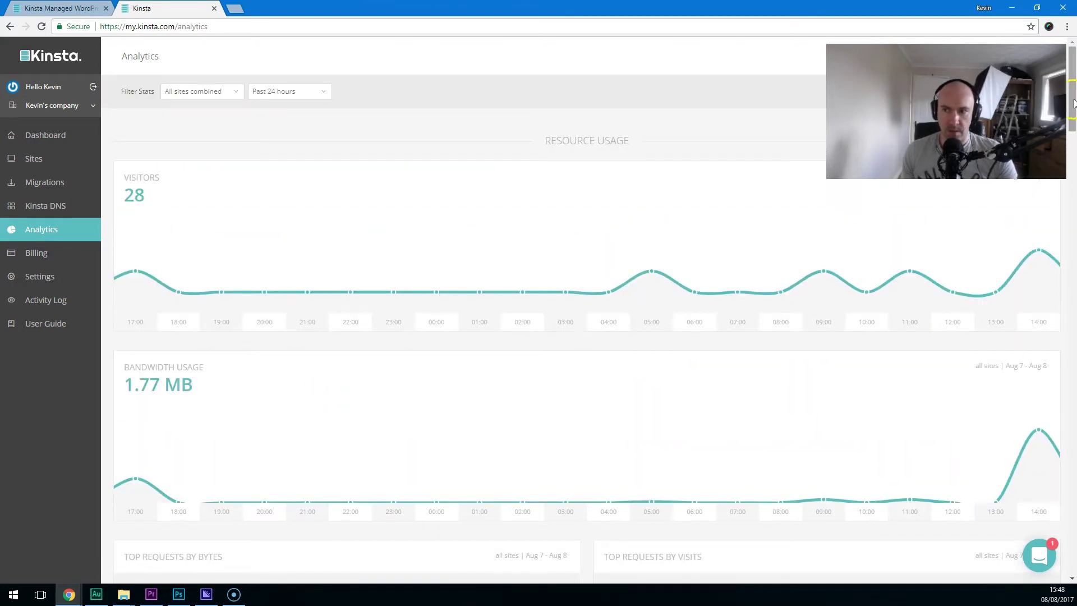
{"action": "mouse_move", "coordinate": [1072, 105]}
{"action": "left_mouse_down"}
{"action": "mouse_move", "coordinate": [1072, 553]}
{"action": "mouse_move", "coordinate": [1072, 106]}
{"action": "left_mouse_up"}
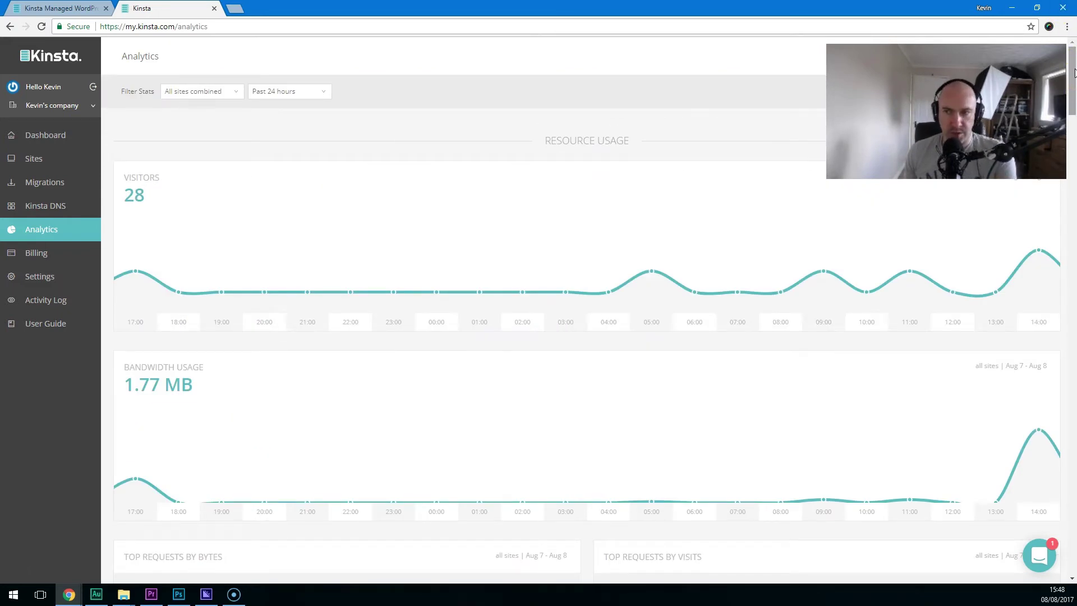
Examine the Analytics page's Performance Monitoring, Visitor Analysis and Response Analysis sections, and return to its beginning.
{"action": "left_click_drag", "start_coordinate": [1074, 73], "coordinate": [1068, 210]}
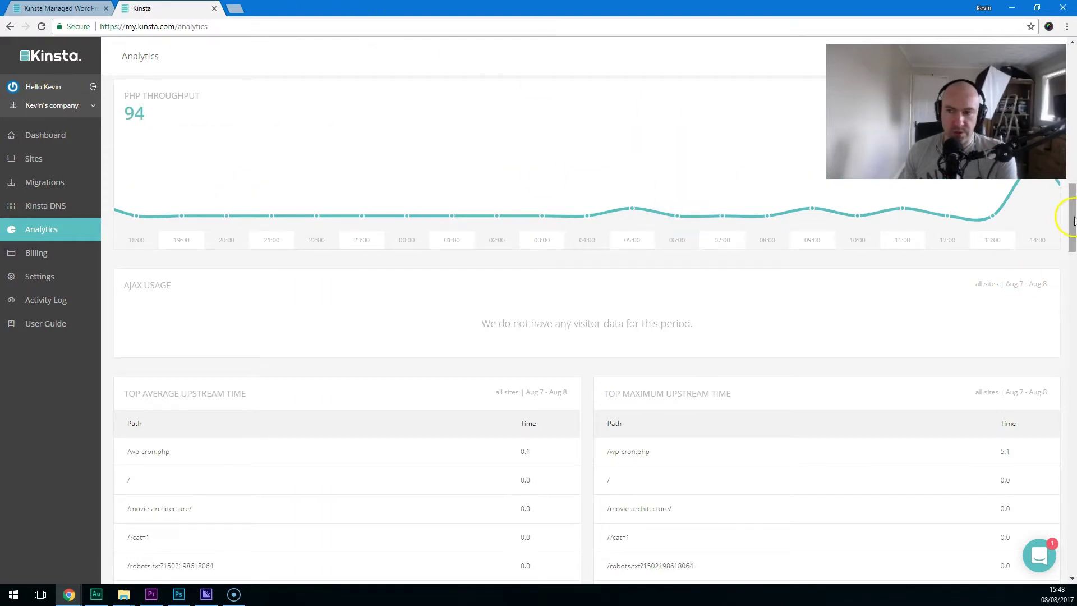
{"action": "left_click_drag", "start_coordinate": [1066, 219], "coordinate": [1068, 236]}
{"action": "scroll", "coordinate": [1067, 240], "scroll_direction": "down", "scroll_amount": 8}
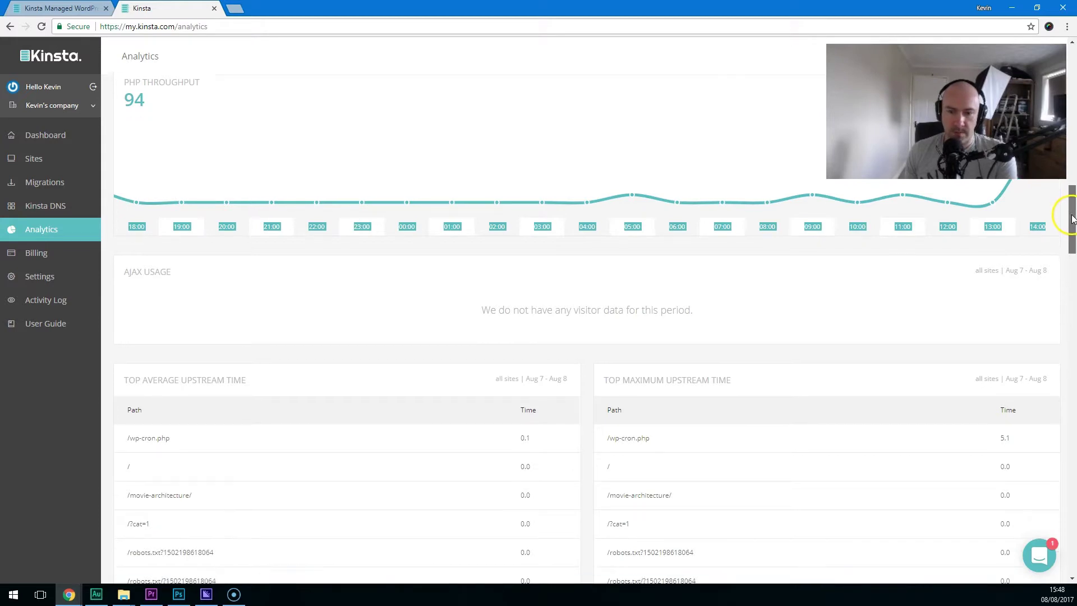
{"action": "scroll", "coordinate": [1060, 271], "scroll_direction": "down", "scroll_amount": 8}
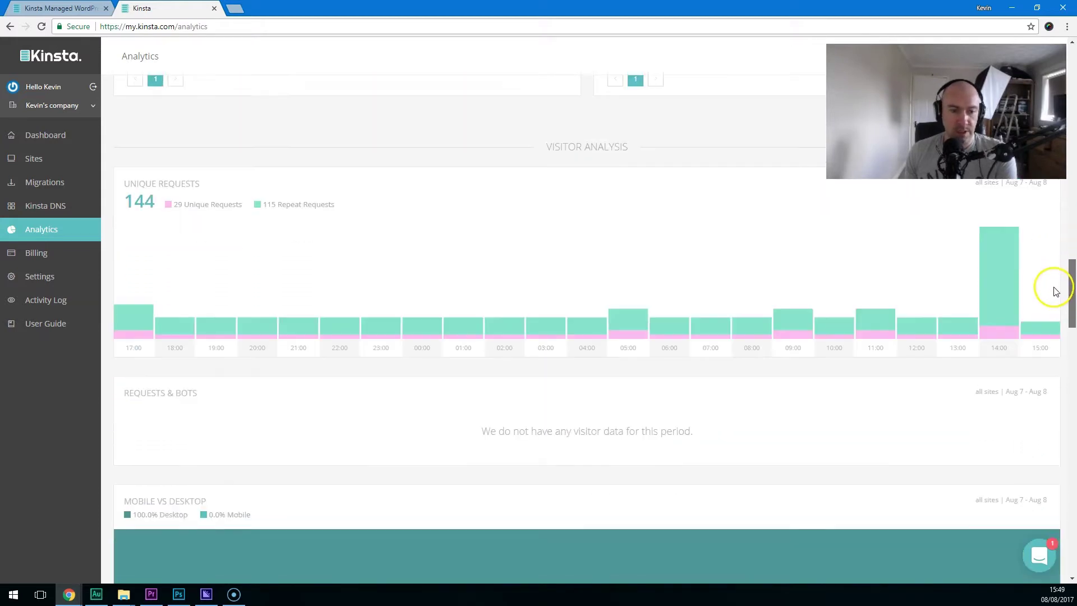
{"action": "scroll", "coordinate": [1054, 331], "scroll_direction": "down", "scroll_amount": 2}
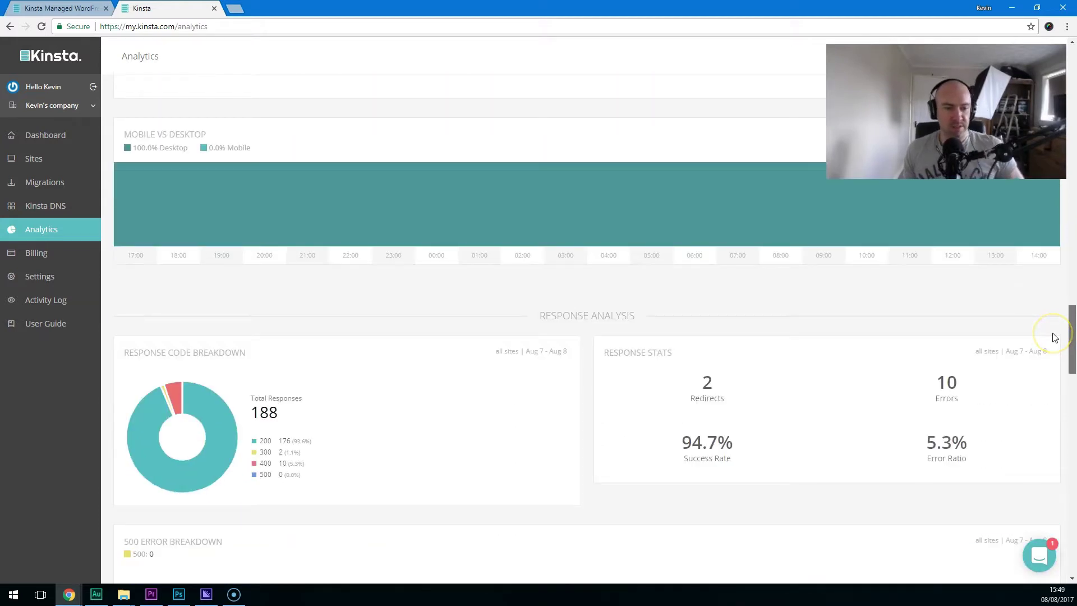
{"action": "left_click_drag", "start_coordinate": [1070, 337], "coordinate": [1074, 77]}
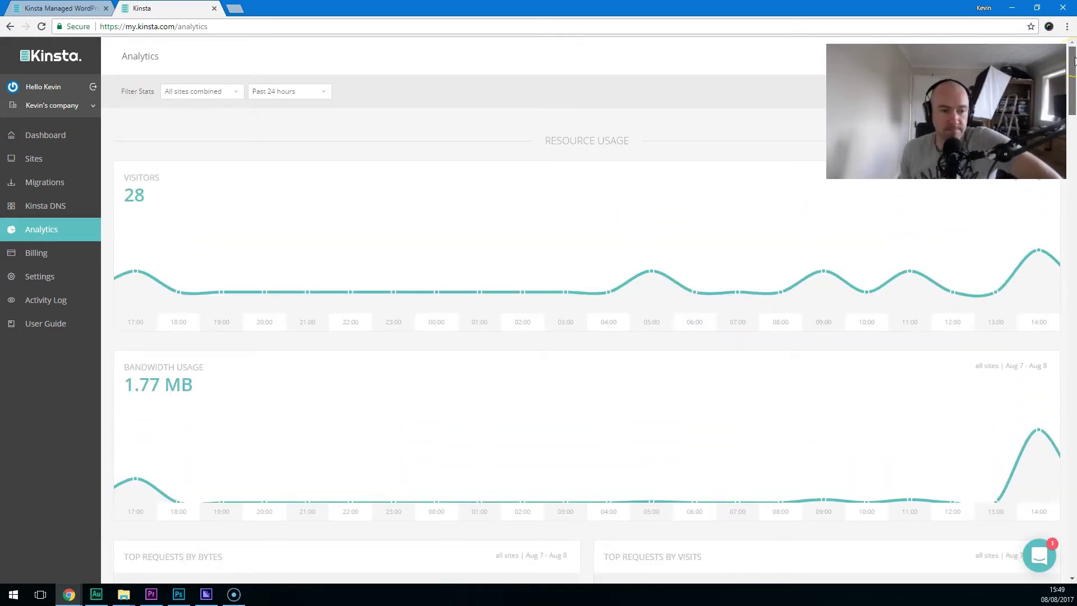
{"action": "left_click_drag", "start_coordinate": [1074, 61], "coordinate": [1075, 61]}
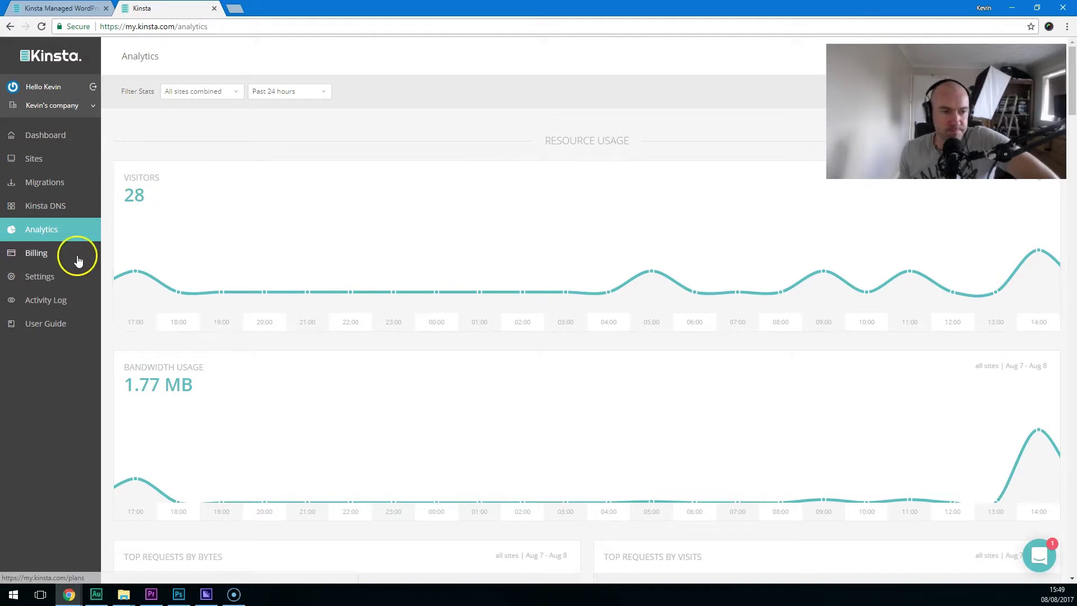
View the account's Billing page, its User and Company settings, and the Activity Log, and return to Settings.
{"action": "left_click", "coordinate": [43, 253]}
{"action": "left_click", "coordinate": [45, 276]}
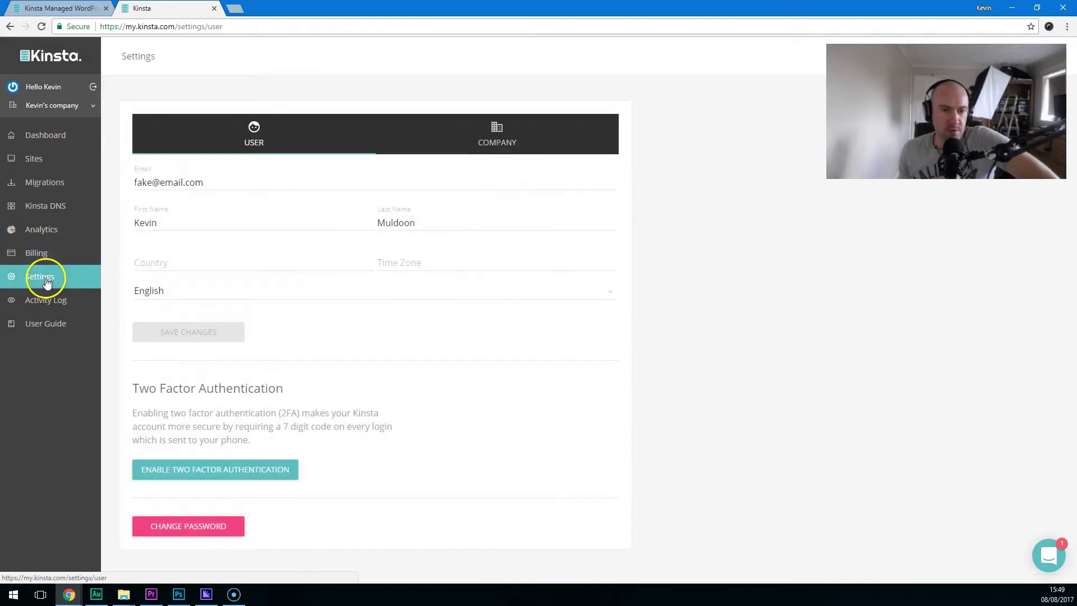
{"action": "left_click", "coordinate": [534, 138]}
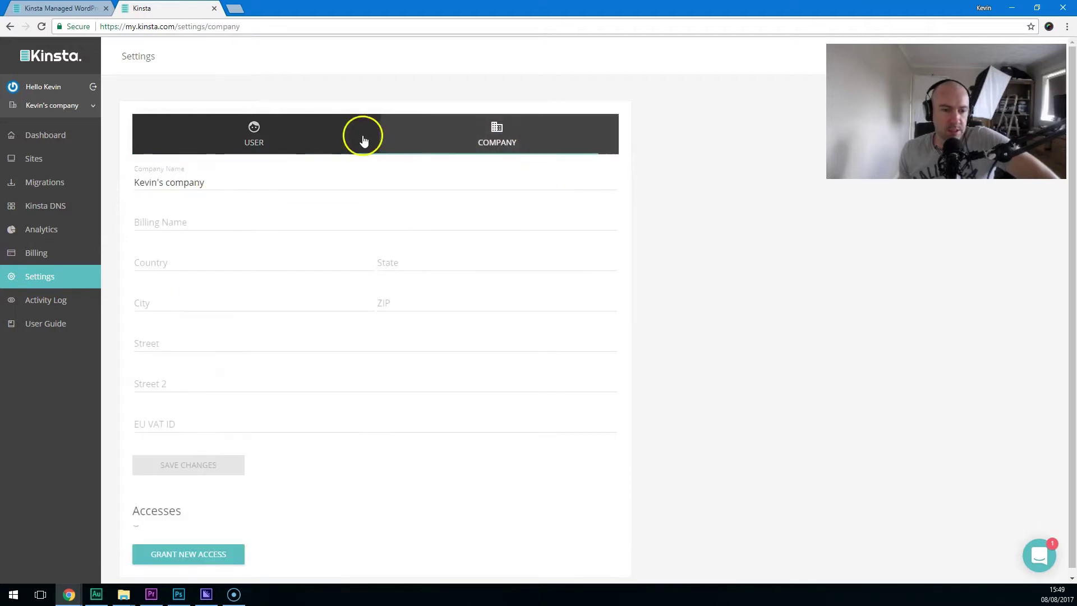
{"action": "left_click", "coordinate": [268, 133]}
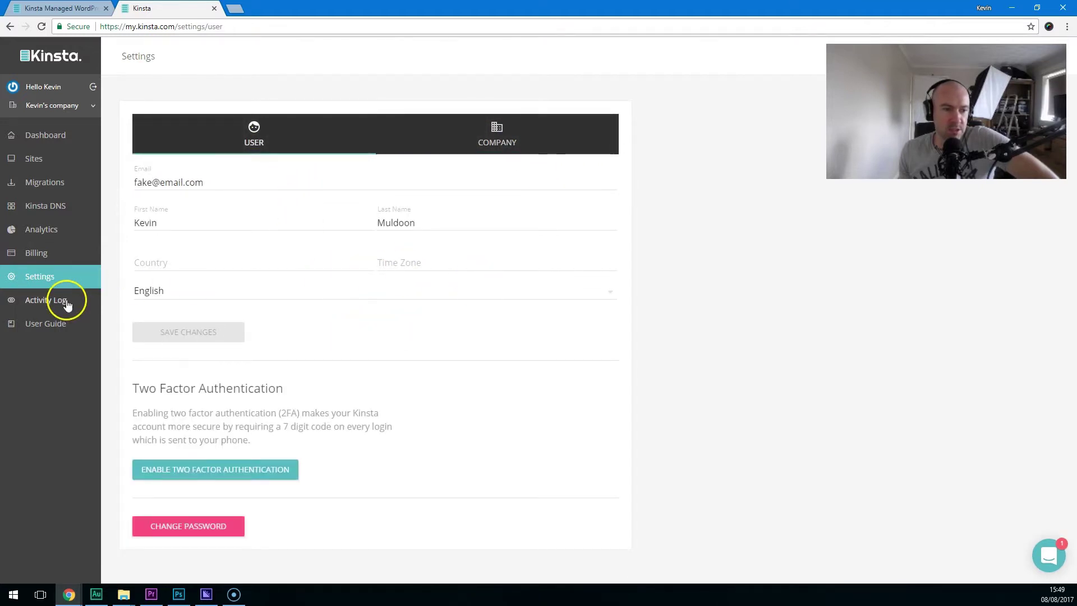
{"action": "left_click", "coordinate": [66, 301]}
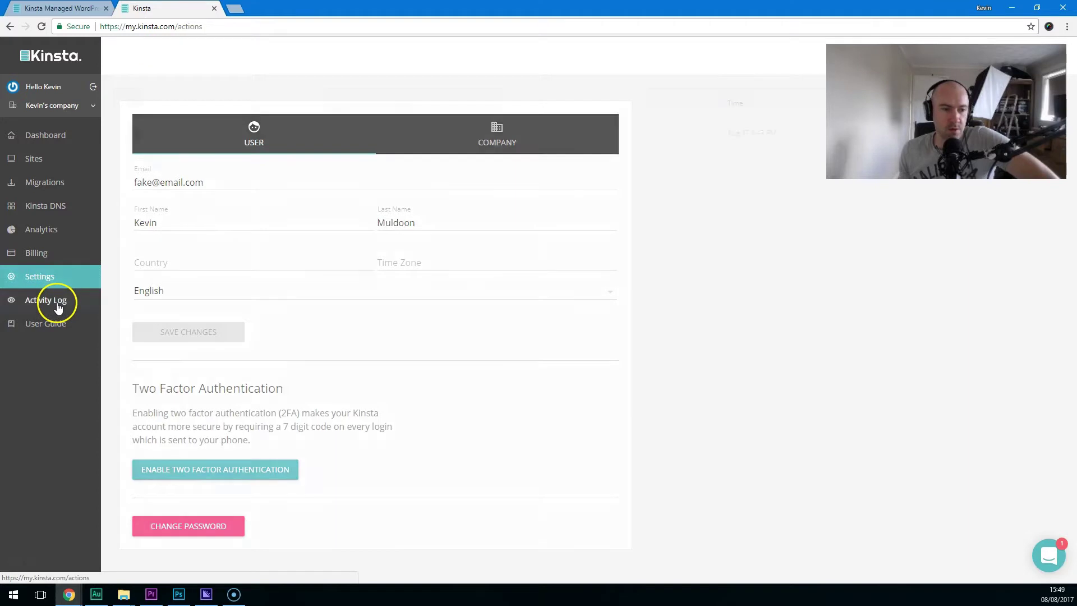
{"action": "left_click", "coordinate": [45, 276]}
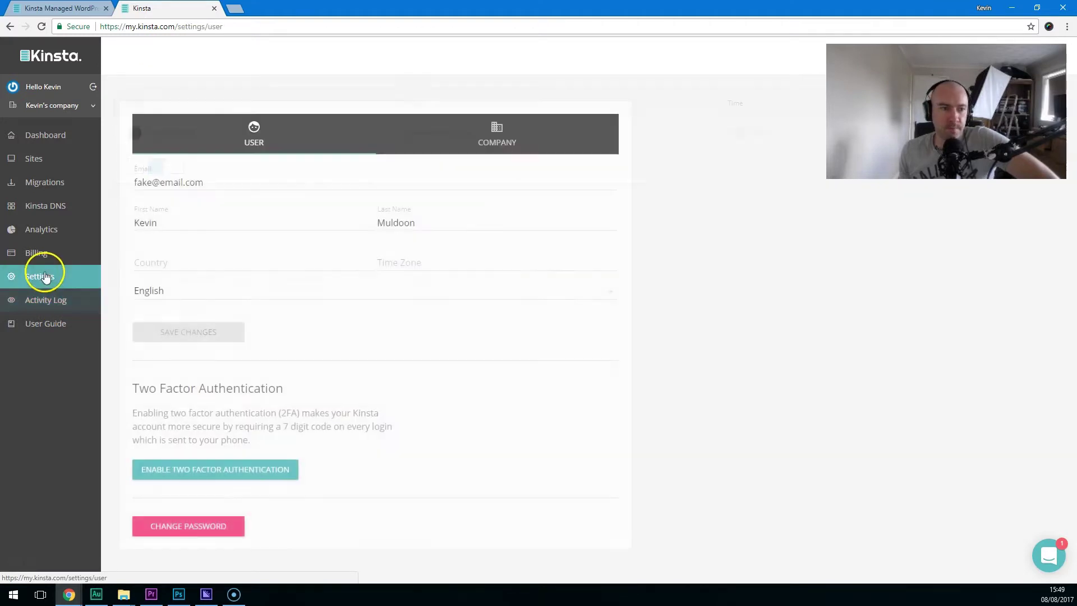
Return to the Dashboard and review the site list, resource usage and blog sections.
{"action": "left_click", "coordinate": [55, 136]}
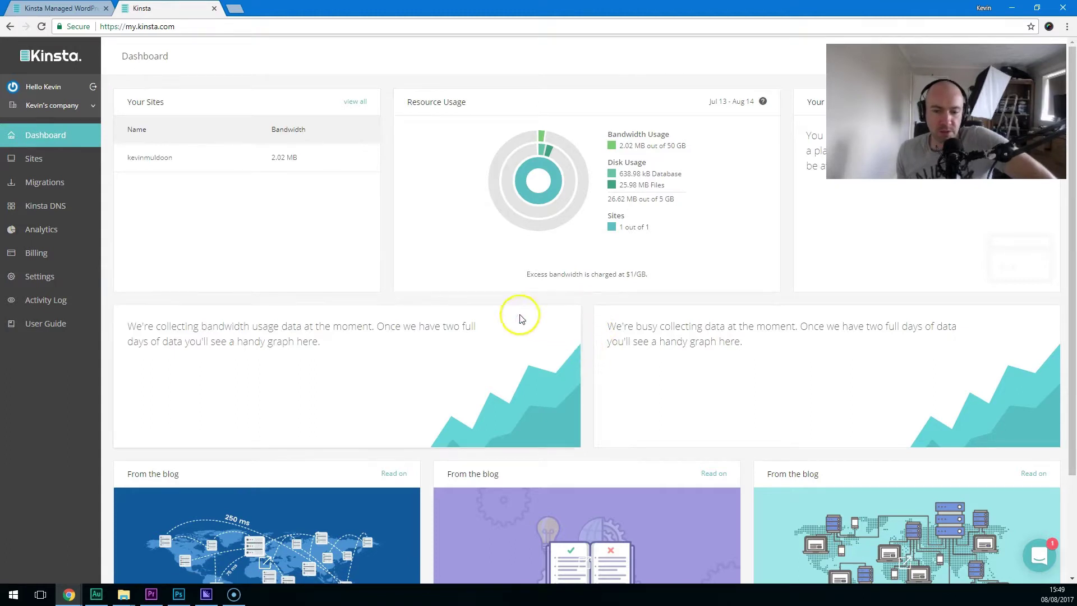
{"action": "scroll", "coordinate": [507, 314], "scroll_direction": "down", "scroll_amount": 2}
{"action": "scroll", "coordinate": [491, 311], "scroll_direction": "up", "scroll_amount": 2}
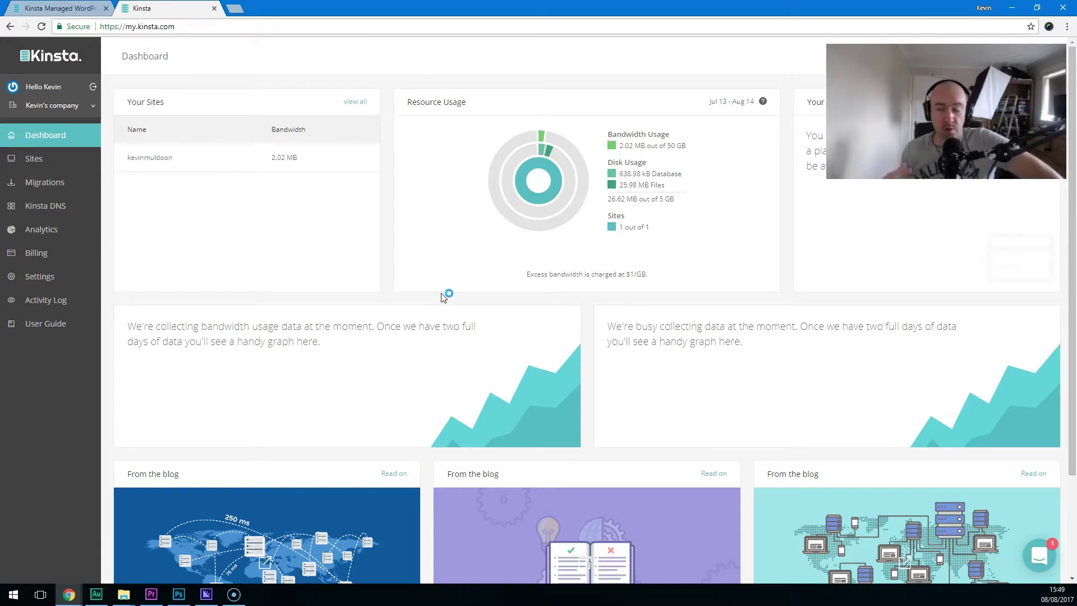
{"action": "left_click", "coordinate": [566, 241]}
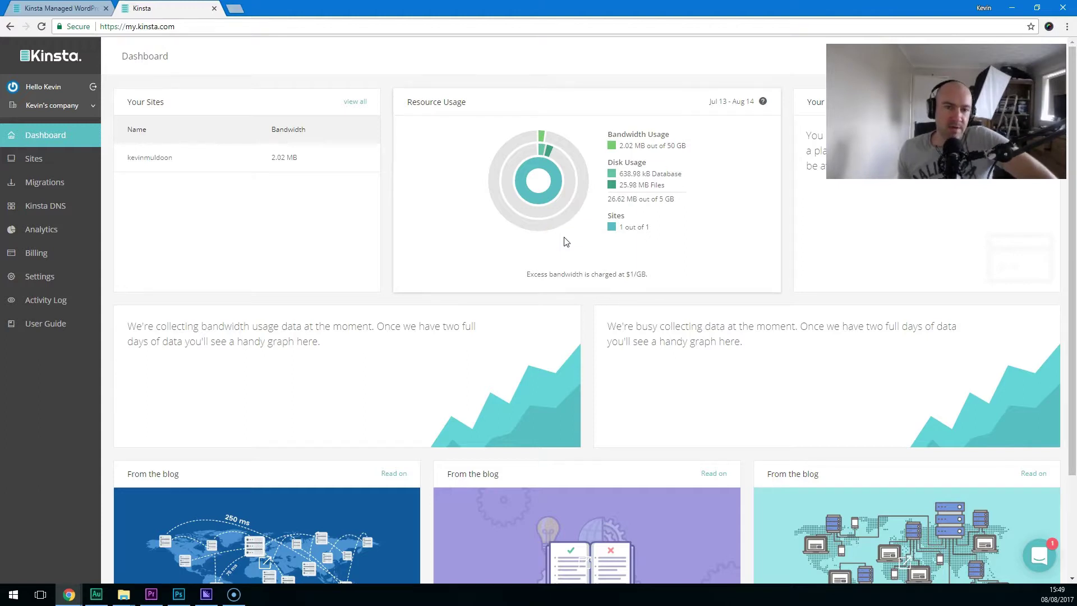
{"action": "left_click", "coordinate": [565, 245]}
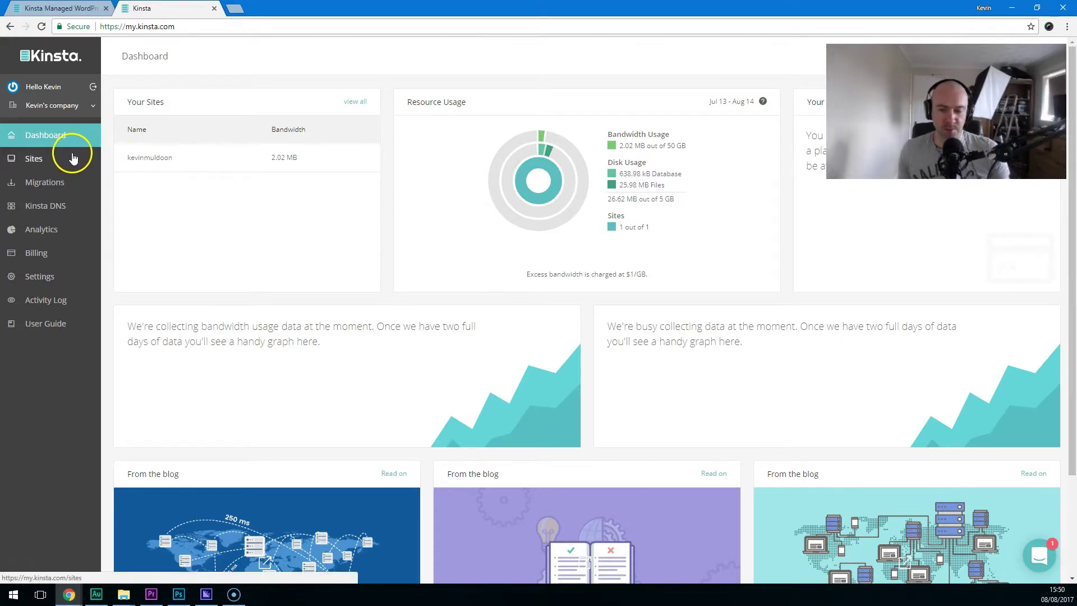
{"action": "scroll", "coordinate": [378, 280], "scroll_direction": "down", "scroll_amount": 3}
{"action": "scroll", "coordinate": [379, 280], "scroll_direction": "up", "scroll_amount": 3}
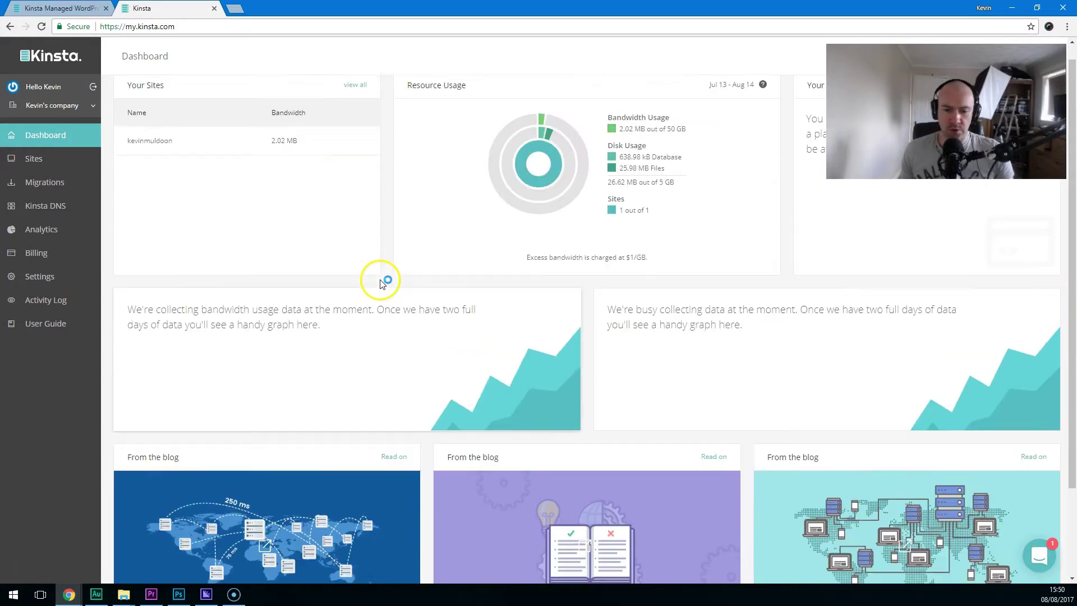
{"action": "scroll", "coordinate": [380, 283], "scroll_direction": "up", "scroll_amount": 1}
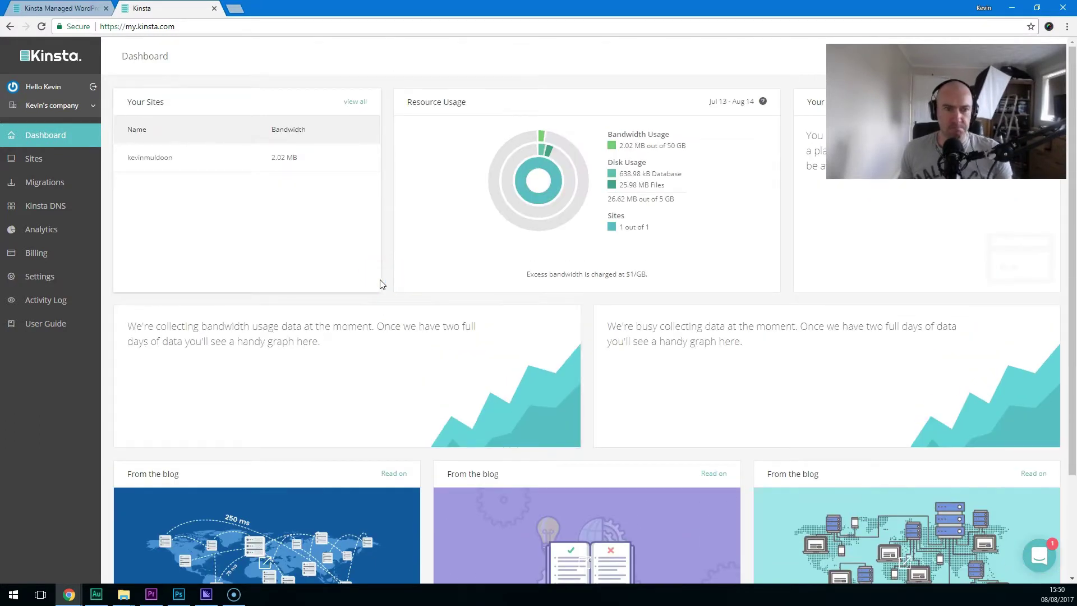
{"action": "left_click", "coordinate": [45, 182]}
{"action": "left_click", "coordinate": [68, 99]}
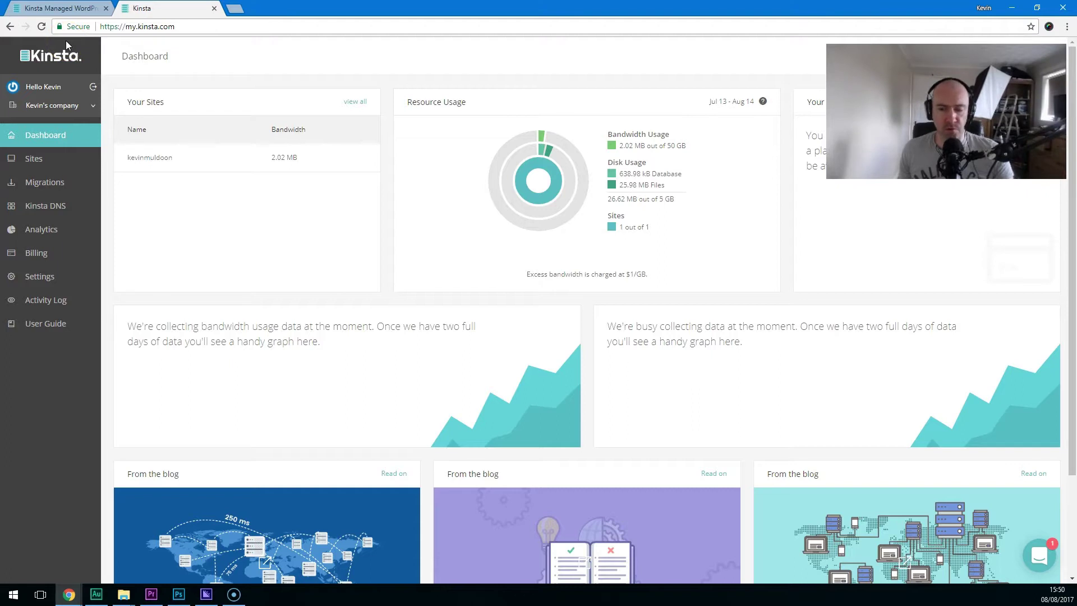
Switch to the Kinsta website, open its Plans & Pricing page and view the Business plans' full feature lists.
{"action": "left_click", "coordinate": [62, 7]}
{"action": "left_click", "coordinate": [563, 377]}
{"action": "left_click", "coordinate": [652, 61]}
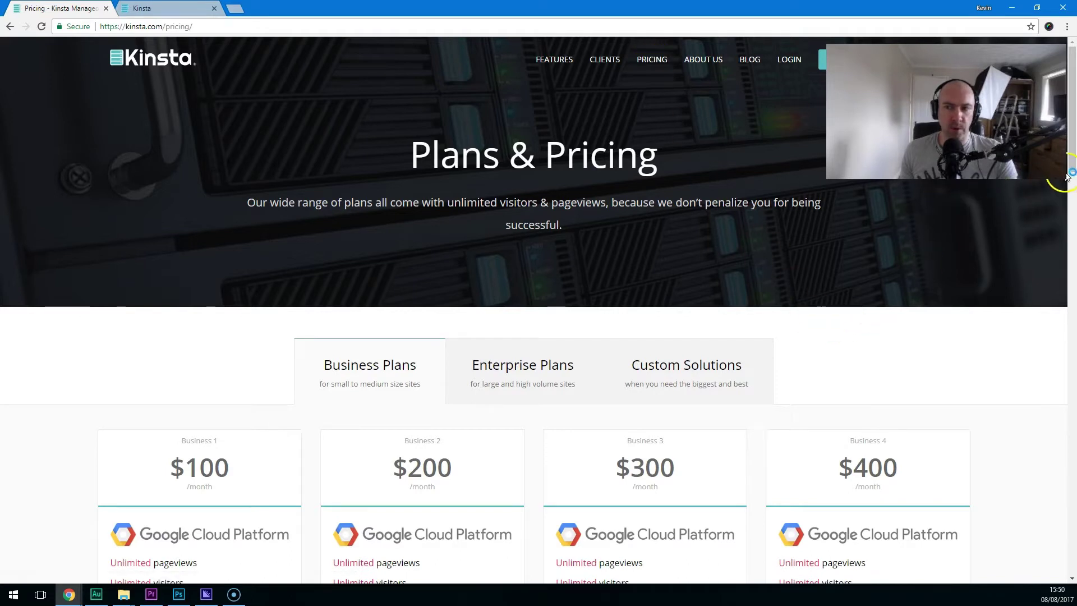
{"action": "left_click_drag", "start_coordinate": [1073, 139], "coordinate": [1052, 205]}
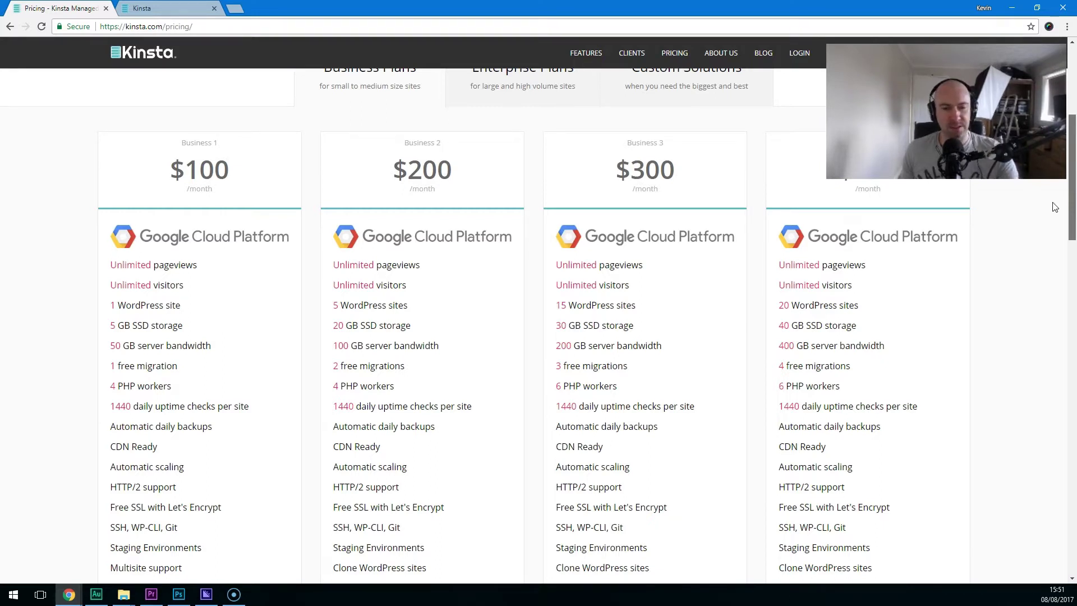
{"action": "left_click_drag", "start_coordinate": [1054, 208], "coordinate": [1054, 210]}
{"action": "scroll", "coordinate": [1054, 210], "scroll_direction": "down", "scroll_amount": 3}
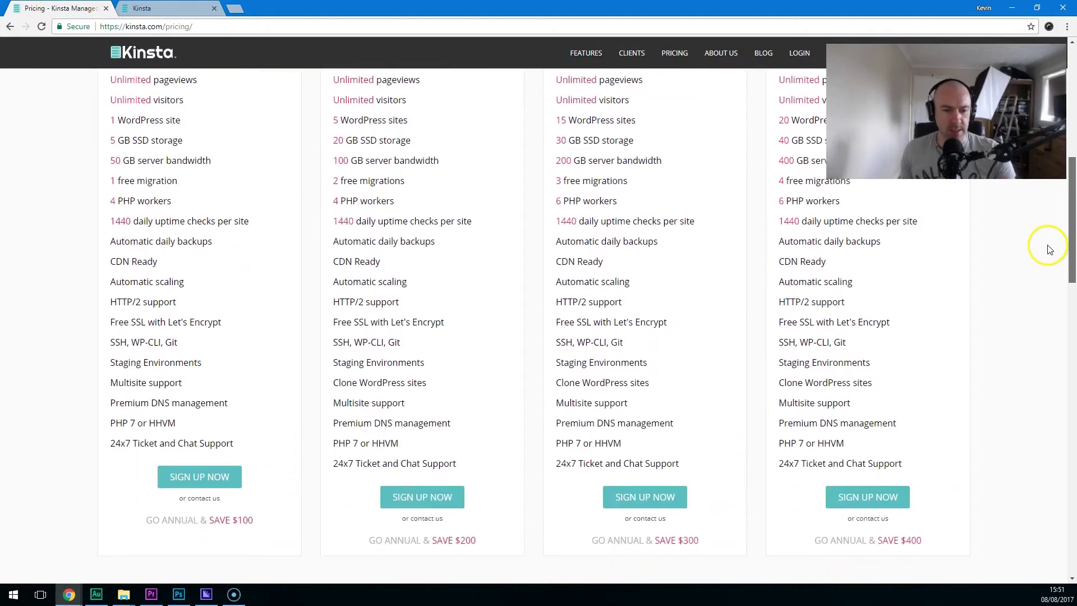
Compare the Business plans' feature lists and highlight "Clone WordPress sites" in the Business 2 plan.
{"action": "left_click_drag", "start_coordinate": [473, 465], "coordinate": [346, 219]}
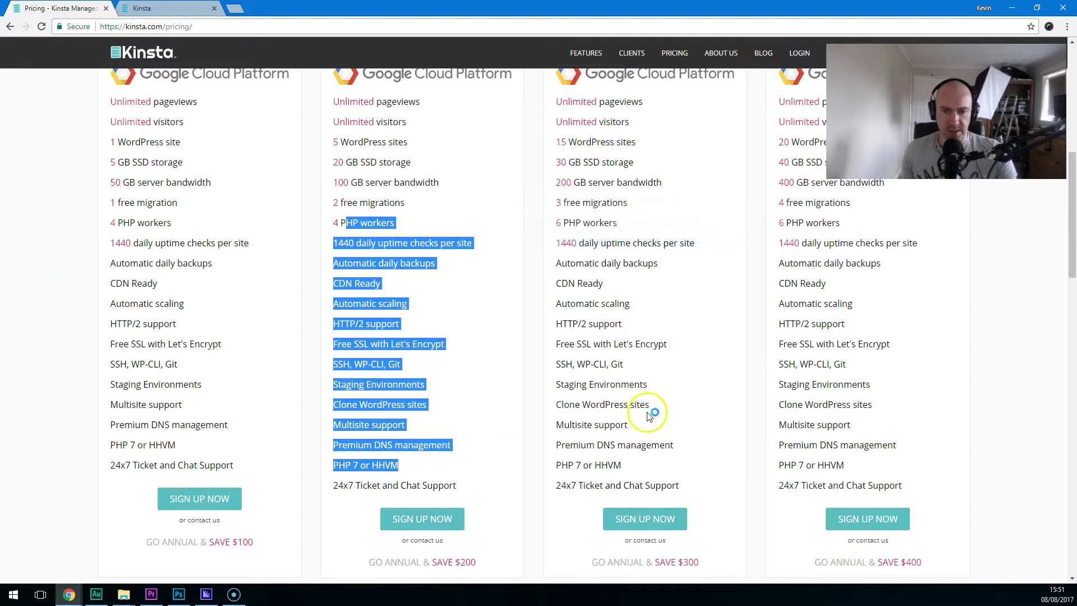
{"action": "left_click", "coordinate": [447, 403]}
{"action": "scroll", "coordinate": [440, 409], "scroll_direction": "up", "scroll_amount": 2}
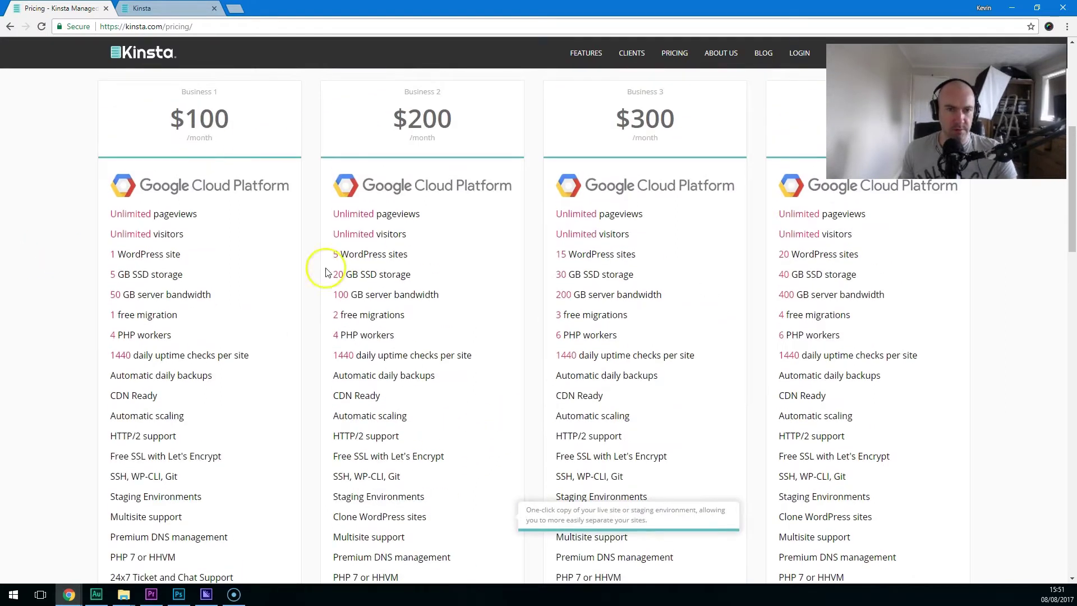
{"action": "scroll", "coordinate": [519, 371], "scroll_direction": "down", "scroll_amount": 2}
{"action": "left_click_drag", "start_coordinate": [428, 405], "coordinate": [335, 408]}
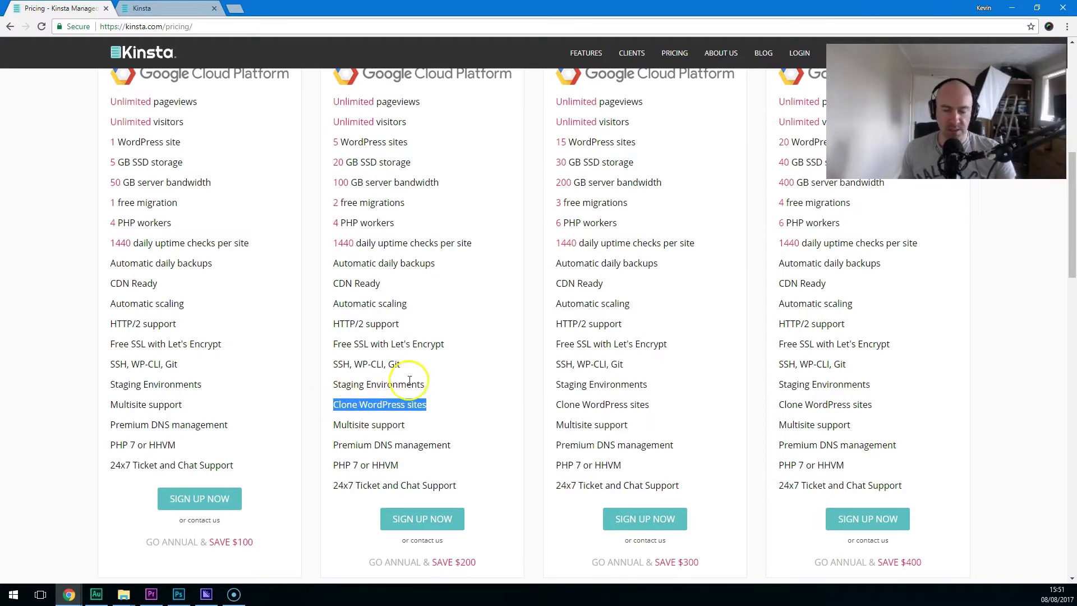
Highlight the Business 1 plan's $100 monthly price and look over the plan features.
{"action": "scroll", "coordinate": [392, 381], "scroll_direction": "up", "scroll_amount": 4}
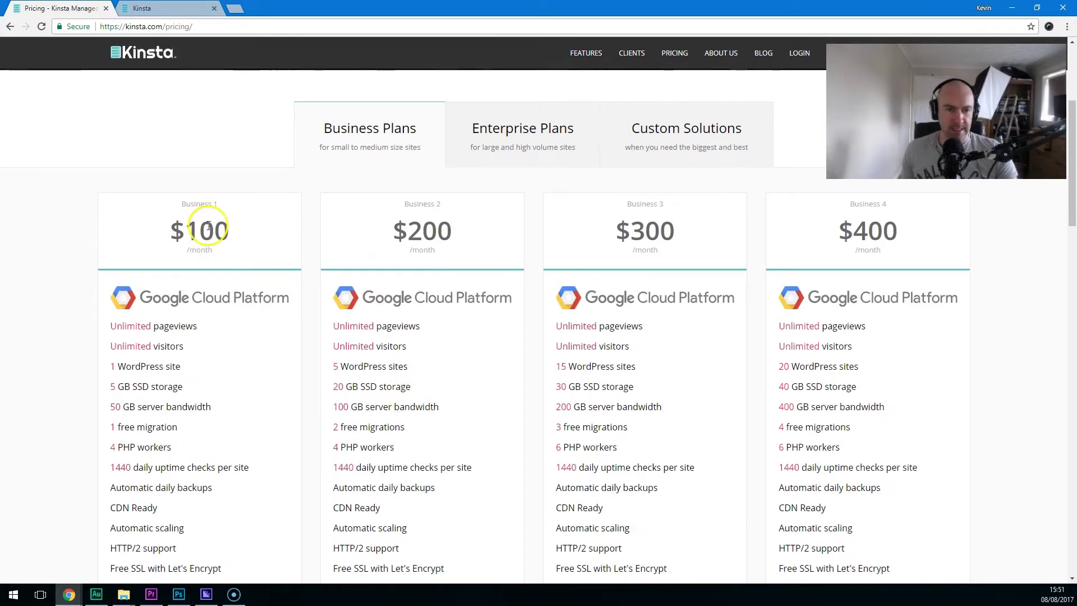
{"action": "left_click_drag", "start_coordinate": [245, 234], "coordinate": [148, 230]}
{"action": "scroll", "coordinate": [389, 413], "scroll_direction": "down", "scroll_amount": 6}
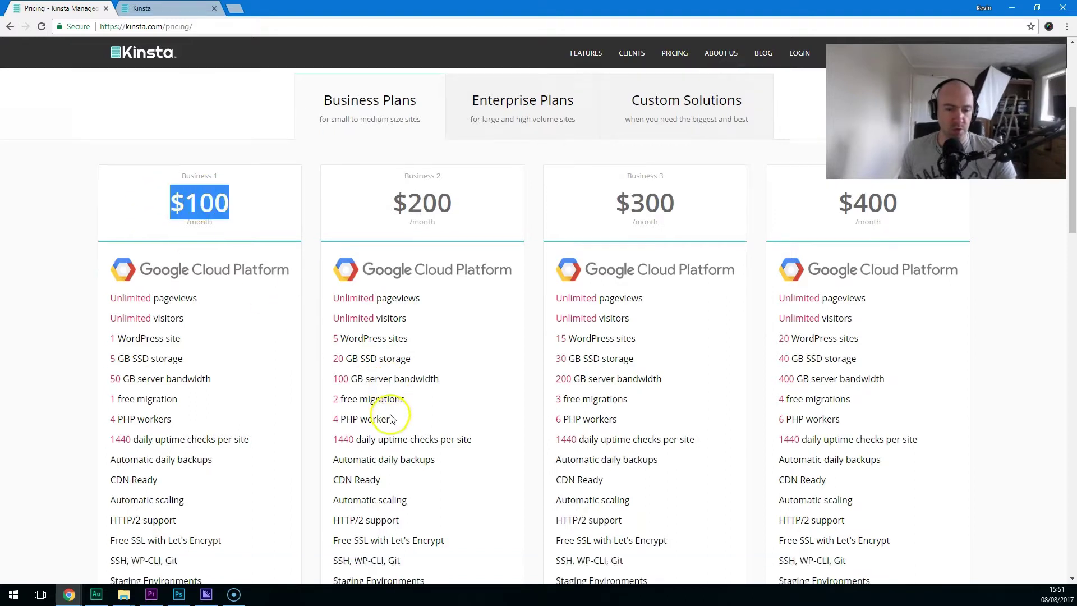
{"action": "scroll", "coordinate": [400, 387], "scroll_direction": "up", "scroll_amount": 5}
{"action": "scroll", "coordinate": [398, 381], "scroll_direction": "up", "scroll_amount": 3}
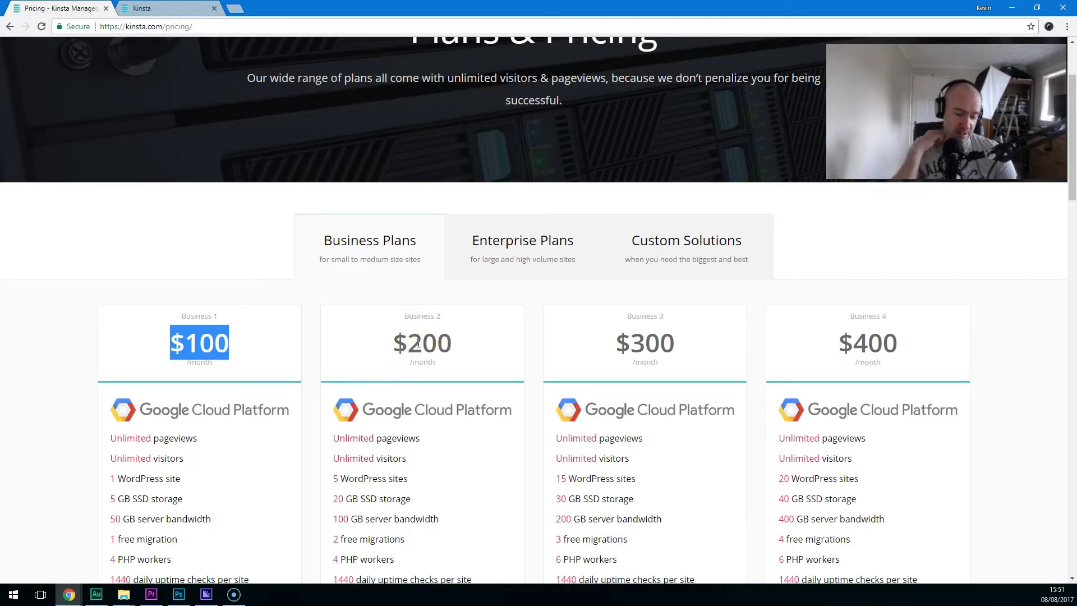
View the Business 1 plan's explanations for unlimited visitors, server bandwidth and SSD storage, highlighting the 50 GB server bandwidth entry.
{"action": "mouse_move", "coordinate": [236, 453]}
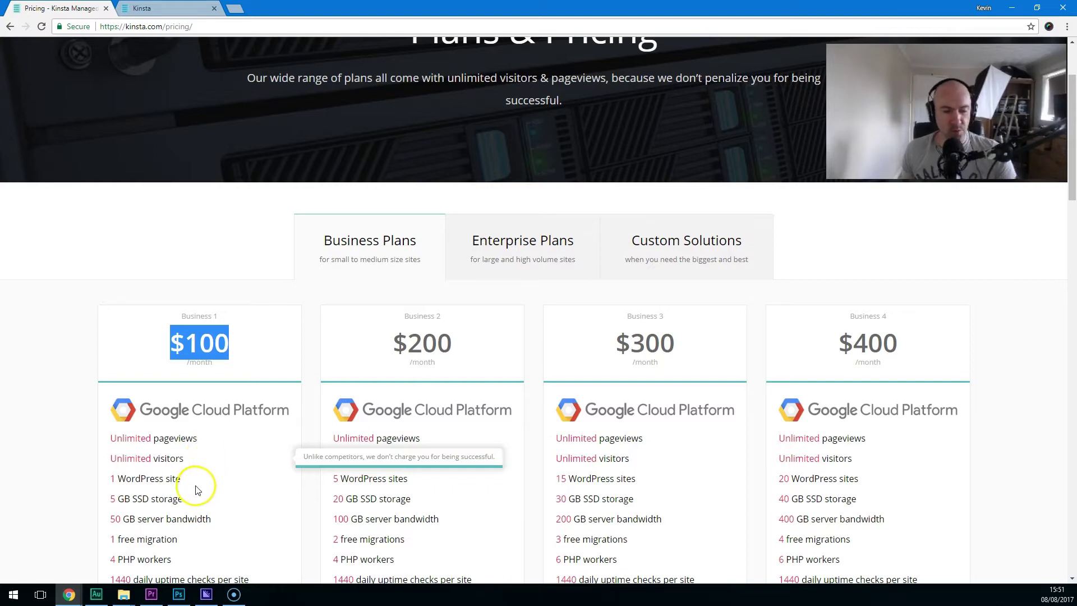
{"action": "scroll", "coordinate": [149, 498], "scroll_direction": "down", "scroll_amount": 2}
{"action": "mouse_move", "coordinate": [112, 385]}
{"action": "mouse_move", "coordinate": [112, 385]}
{"action": "left_mouse_down"}
{"action": "mouse_move", "coordinate": [192, 385]}
{"action": "mouse_move", "coordinate": [110, 407]}
{"action": "left_mouse_up"}
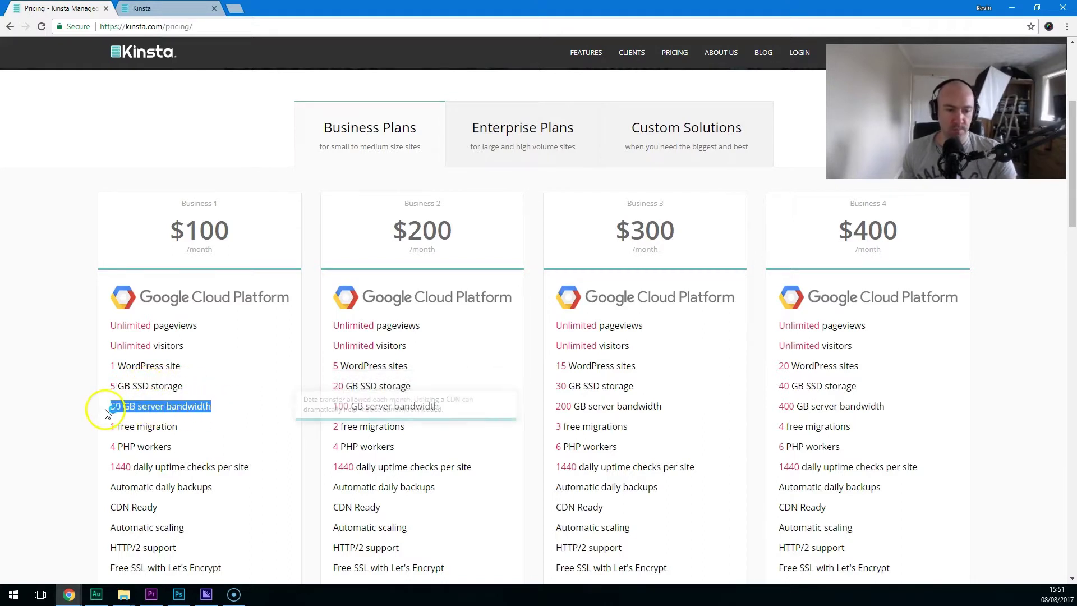
{"action": "mouse_move", "coordinate": [213, 323]}
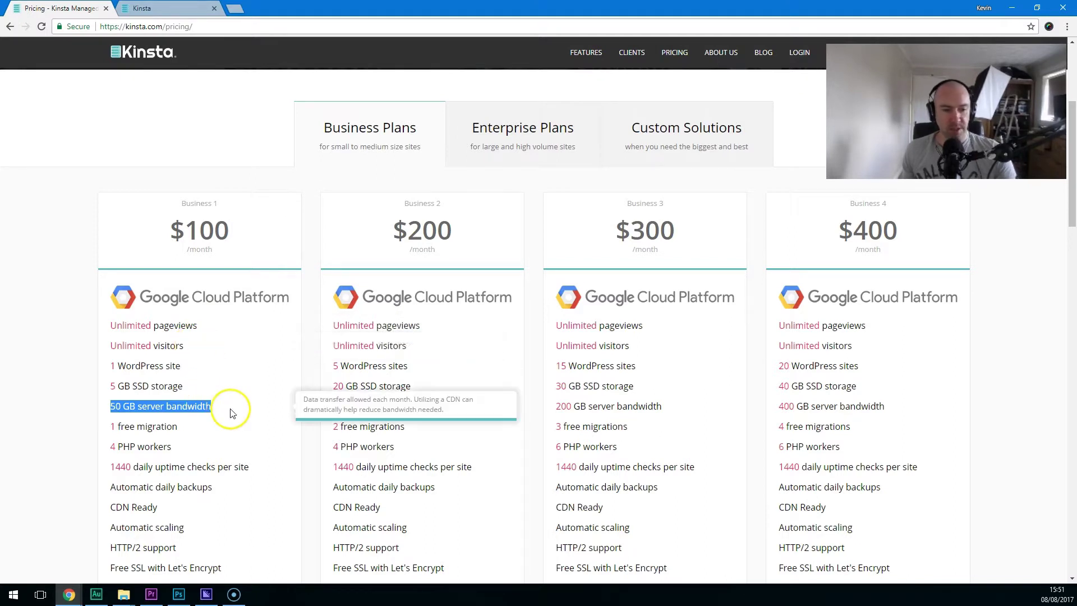
{"action": "left_click", "coordinate": [204, 409]}
{"action": "mouse_move", "coordinate": [159, 386]}
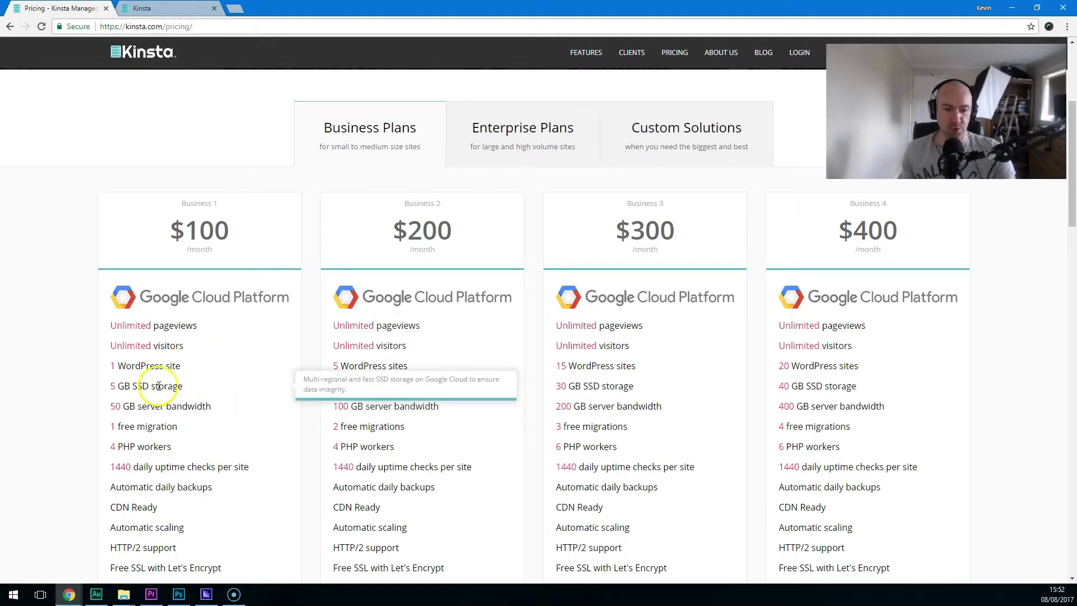
Compare the Business plans' bandwidth and site allowances, highlighting the WordPress site entries for Business 1, Business 2 and Business 3.
{"action": "mouse_move", "coordinate": [232, 409]}
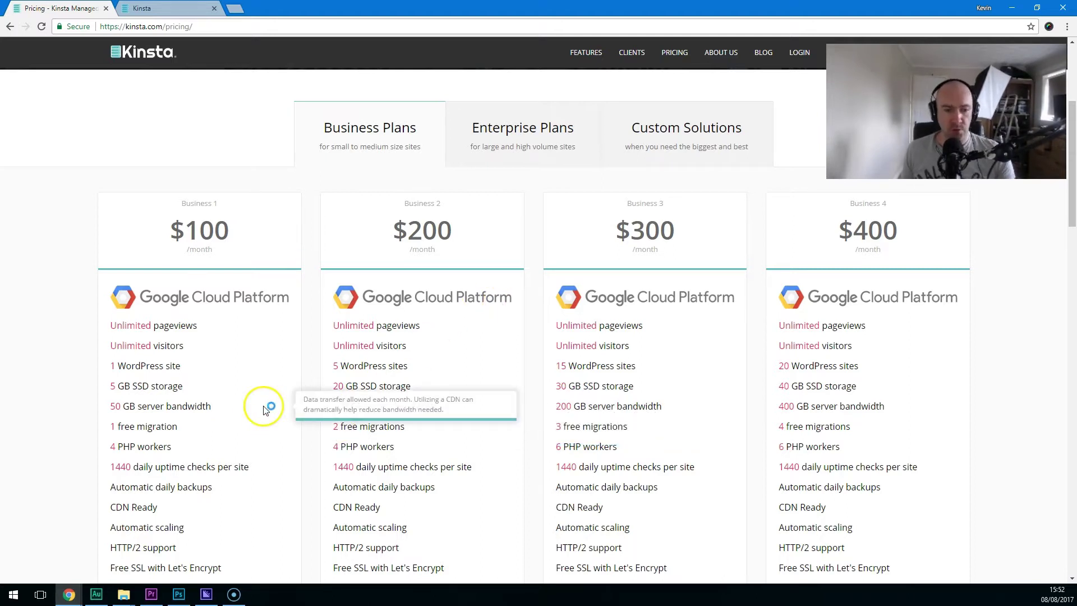
{"action": "scroll", "coordinate": [320, 414], "scroll_direction": "down", "scroll_amount": 3}
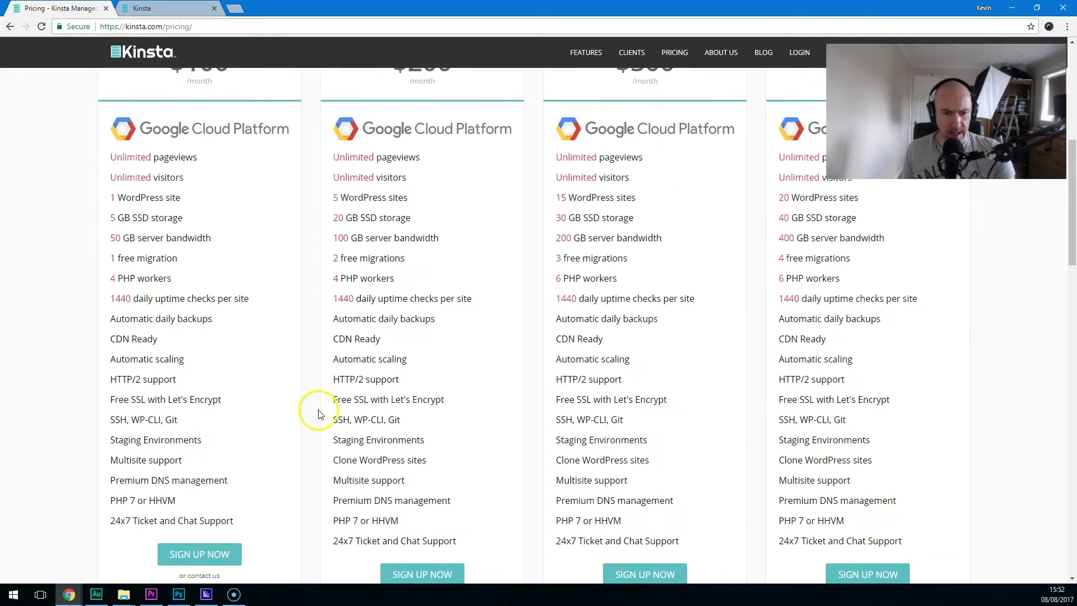
{"action": "mouse_move", "coordinate": [113, 258]}
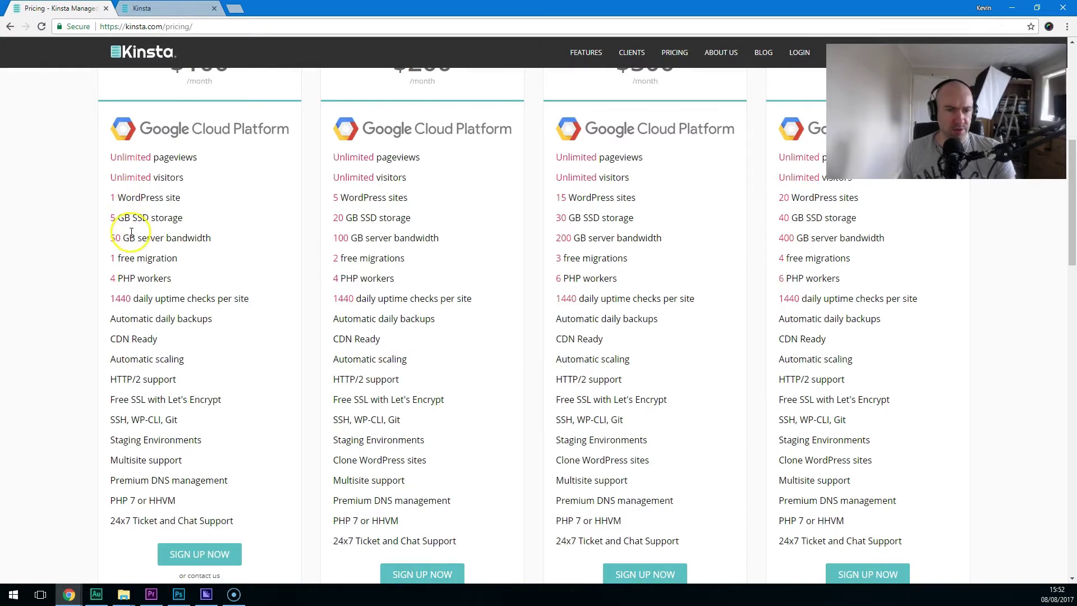
{"action": "scroll", "coordinate": [131, 232], "scroll_direction": "up", "scroll_amount": 1}
{"action": "left_click_drag", "start_coordinate": [109, 253], "coordinate": [194, 256]}
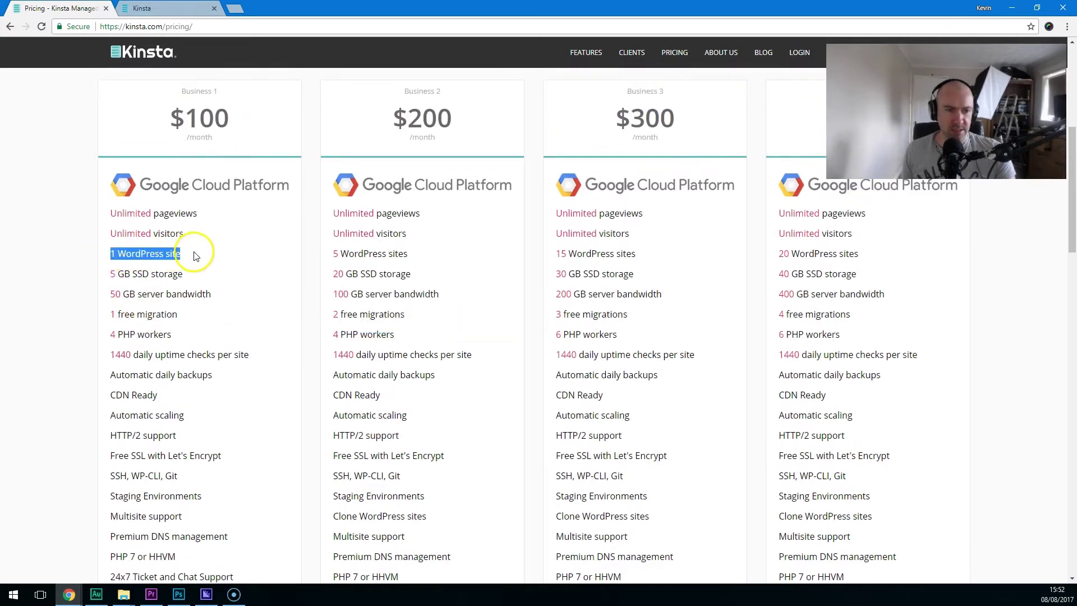
{"action": "scroll", "coordinate": [235, 344], "scroll_direction": "up", "scroll_amount": 2}
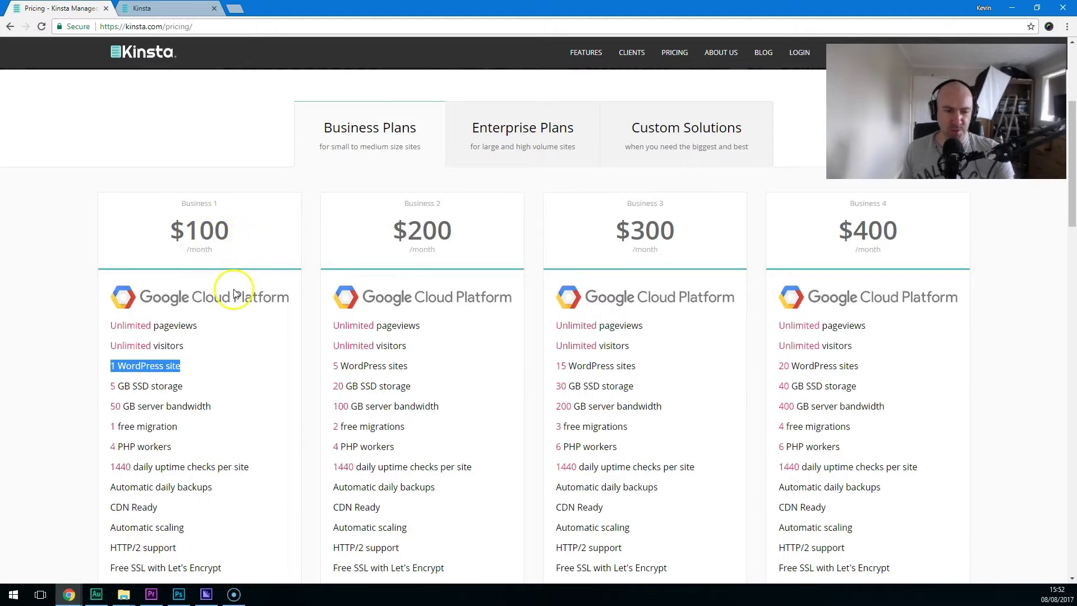
{"action": "mouse_move", "coordinate": [253, 335]}
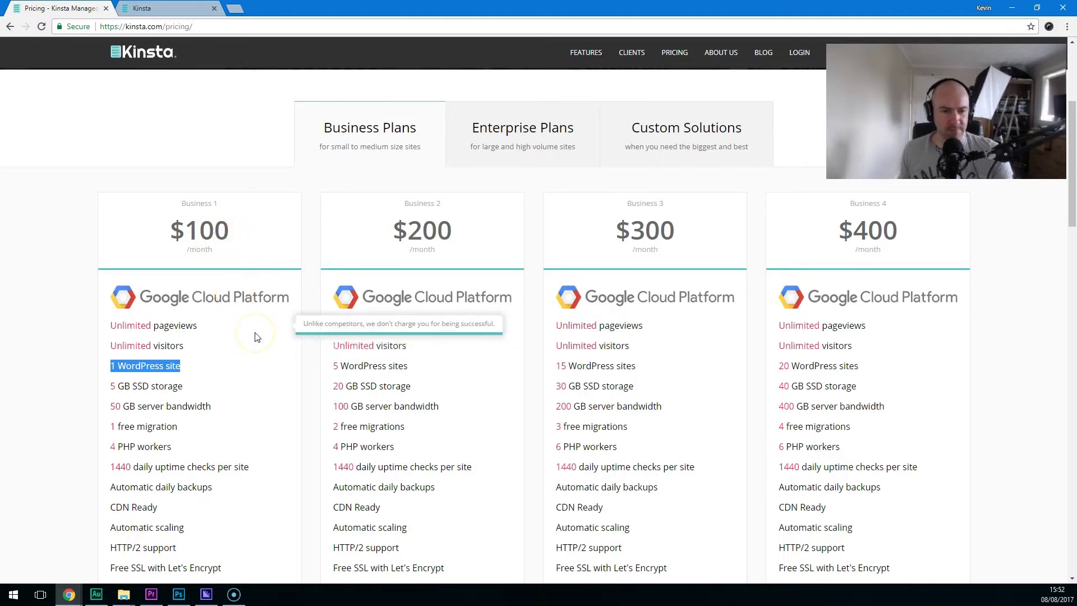
{"action": "left_click_drag", "start_coordinate": [332, 365], "coordinate": [409, 370]}
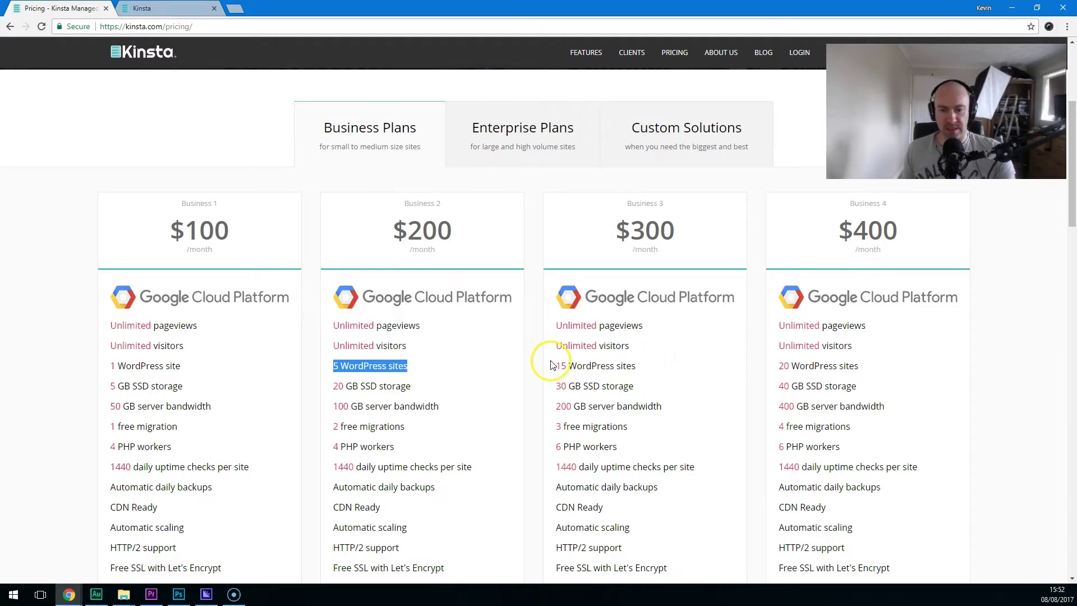
{"action": "left_click_drag", "start_coordinate": [561, 366], "coordinate": [684, 365]}
View the Enterprise Plans and compare their WordPress site, SSD storage and server bandwidth allowances from Enterprise 1 to Enterprise 4.
{"action": "left_click", "coordinate": [542, 153]}
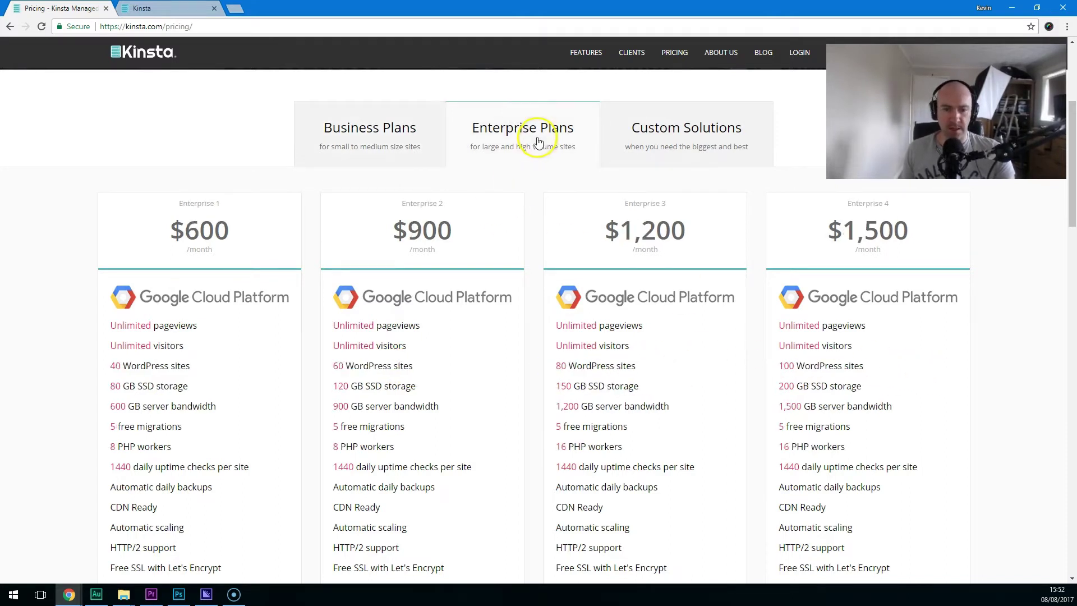
{"action": "left_click_drag", "start_coordinate": [115, 366], "coordinate": [852, 406]}
{"action": "left_click", "coordinate": [806, 390]}
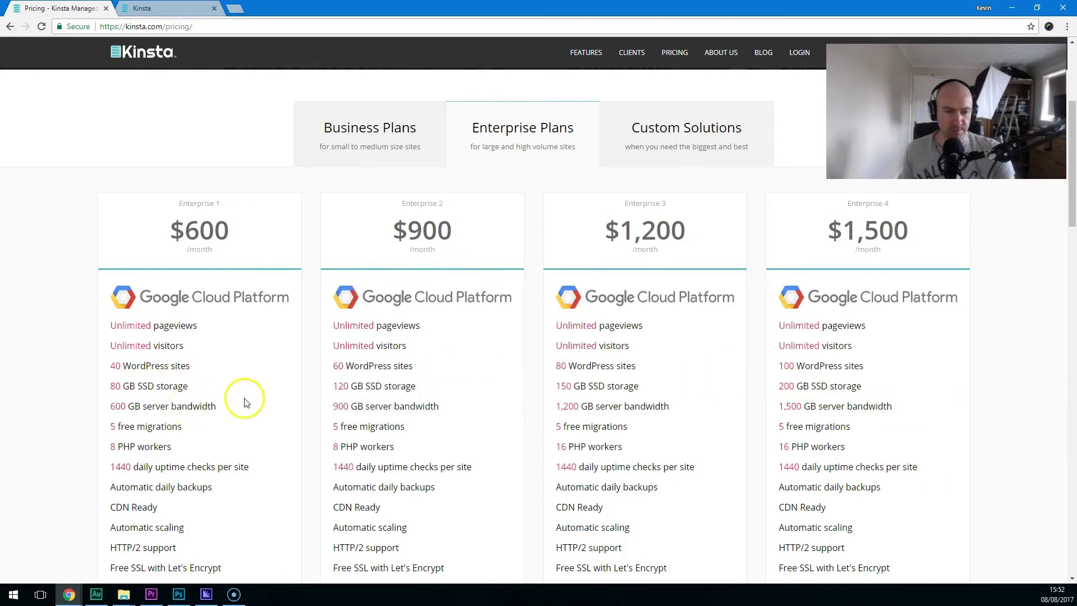
{"action": "mouse_move", "coordinate": [921, 411]}
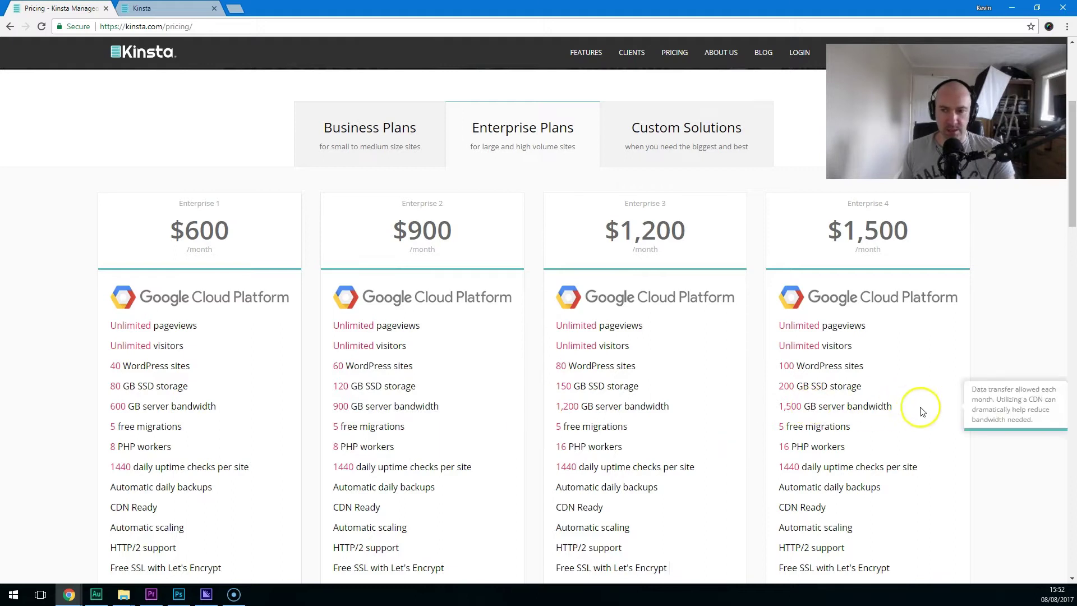
View the Custom Solutions option, return to the Business Plans and look through their remaining features, annual savings and bandwidth overage note.
{"action": "left_click", "coordinate": [689, 125]}
{"action": "left_click", "coordinate": [386, 122]}
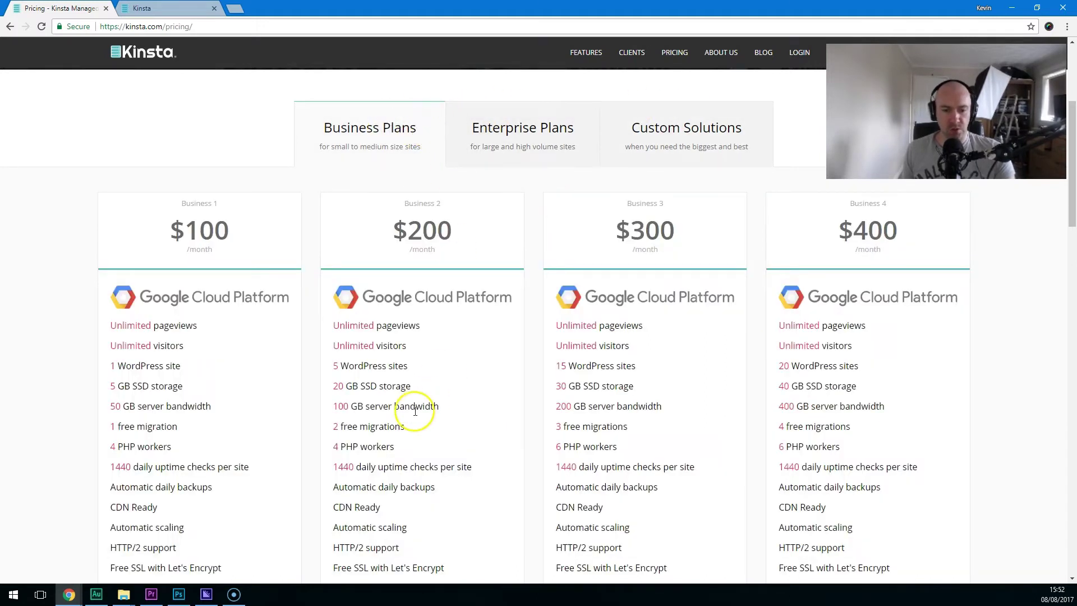
{"action": "scroll", "coordinate": [414, 409], "scroll_direction": "down", "scroll_amount": 4}
{"action": "mouse_move", "coordinate": [414, 405]}
{"action": "scroll", "coordinate": [415, 405], "scroll_direction": "down", "scroll_amount": 2}
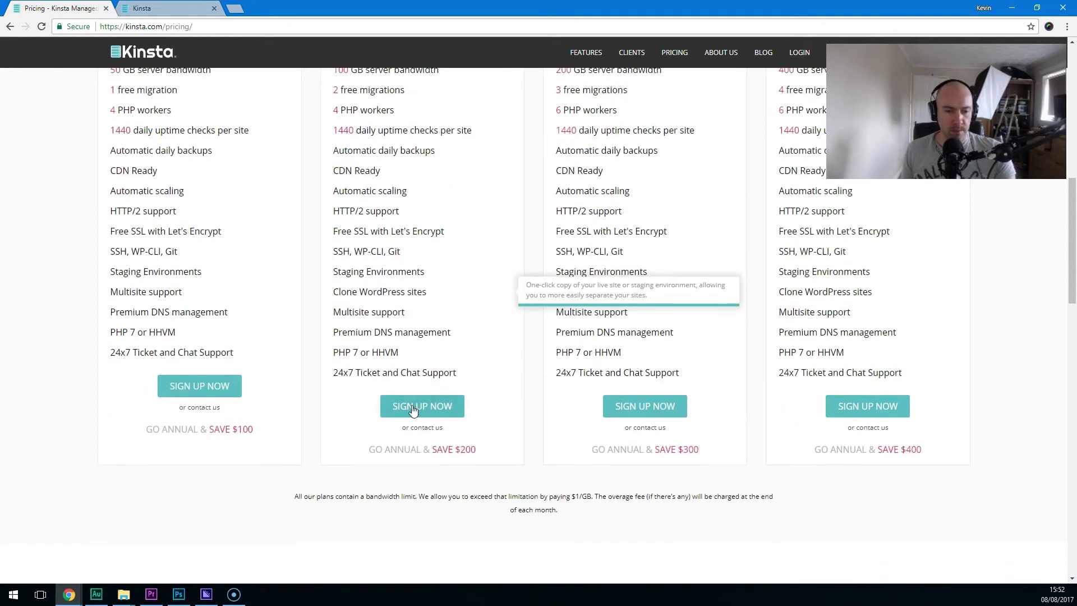
{"action": "scroll", "coordinate": [361, 402], "scroll_direction": "down", "scroll_amount": 4}
{"action": "scroll", "coordinate": [362, 402], "scroll_direction": "up", "scroll_amount": 12}
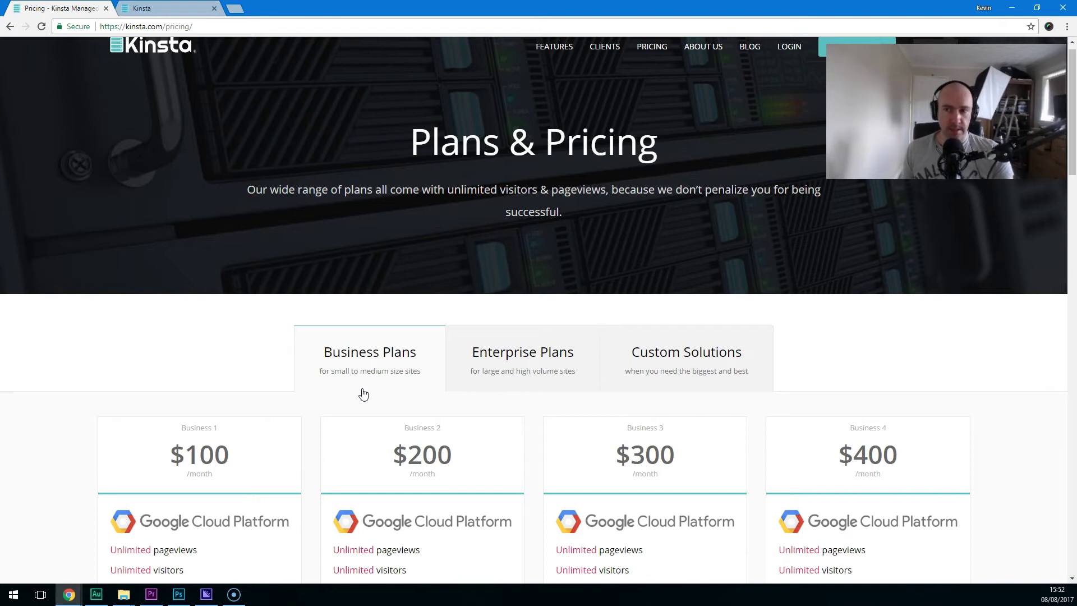
{"action": "left_click", "coordinate": [375, 396]}
{"action": "scroll", "coordinate": [375, 398], "scroll_direction": "up", "scroll_amount": 2}
{"action": "left_click", "coordinate": [538, 203]}
Open the Kinsta Clients page and review the aThemes case study, highlighting its monthly page views and load times before and after Kinsta.
{"action": "left_click", "coordinate": [611, 65]}
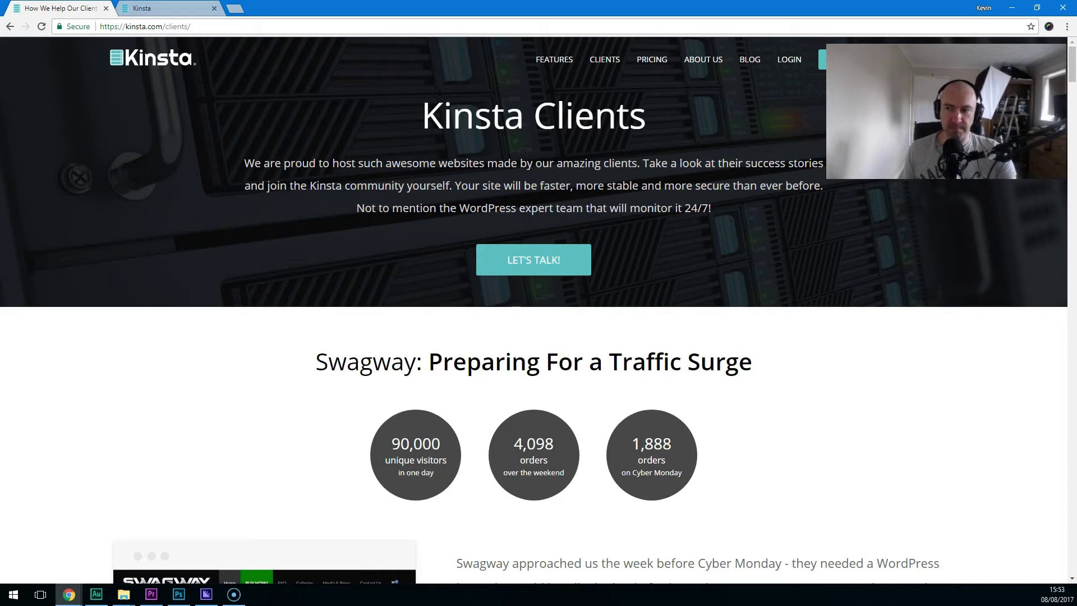
{"action": "left_click_drag", "start_coordinate": [1069, 73], "coordinate": [1052, 230]}
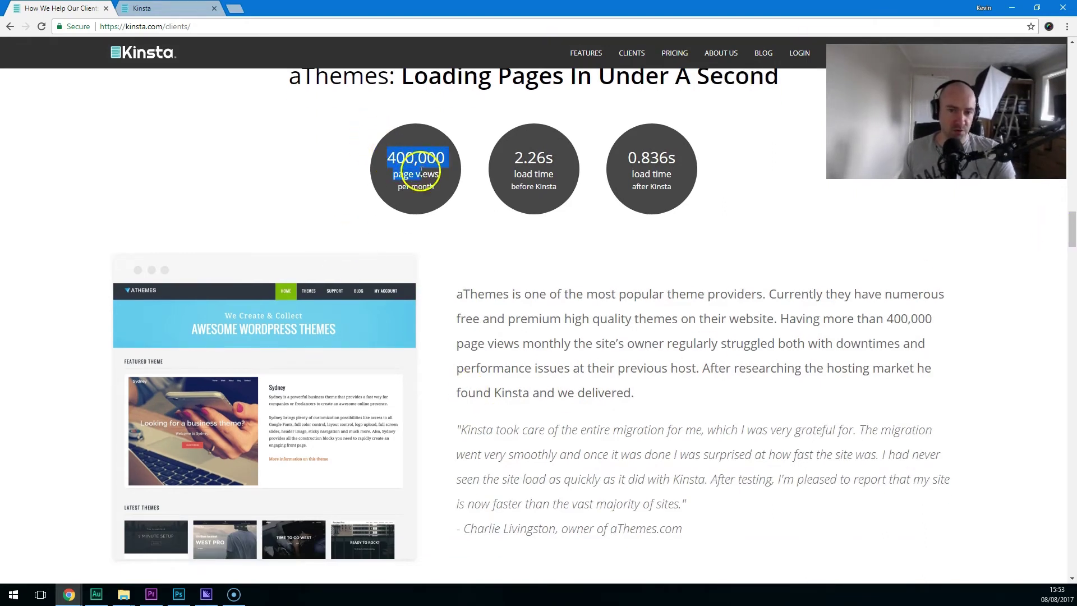
{"action": "left_click_drag", "start_coordinate": [512, 150], "coordinate": [557, 188]}
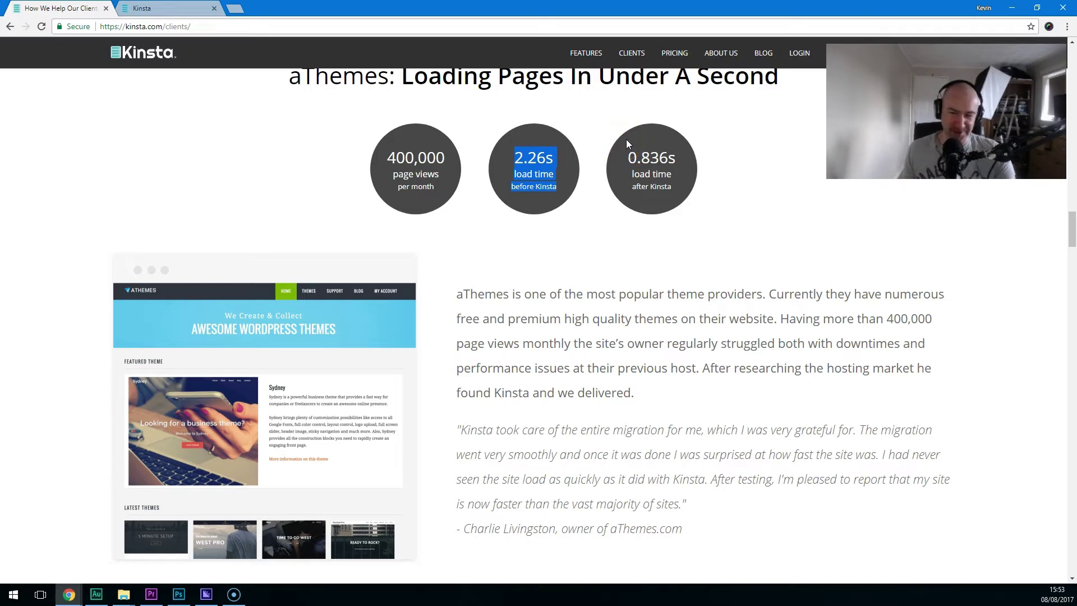
{"action": "left_click_drag", "start_coordinate": [623, 152], "coordinate": [674, 194]}
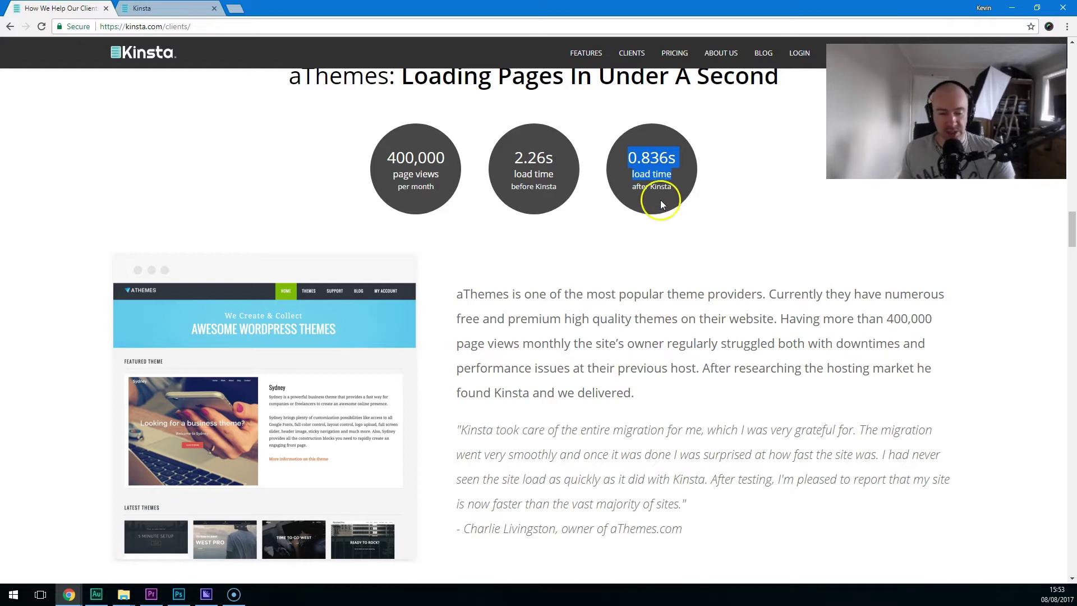
{"action": "scroll", "coordinate": [589, 350], "scroll_direction": "down", "scroll_amount": 1}
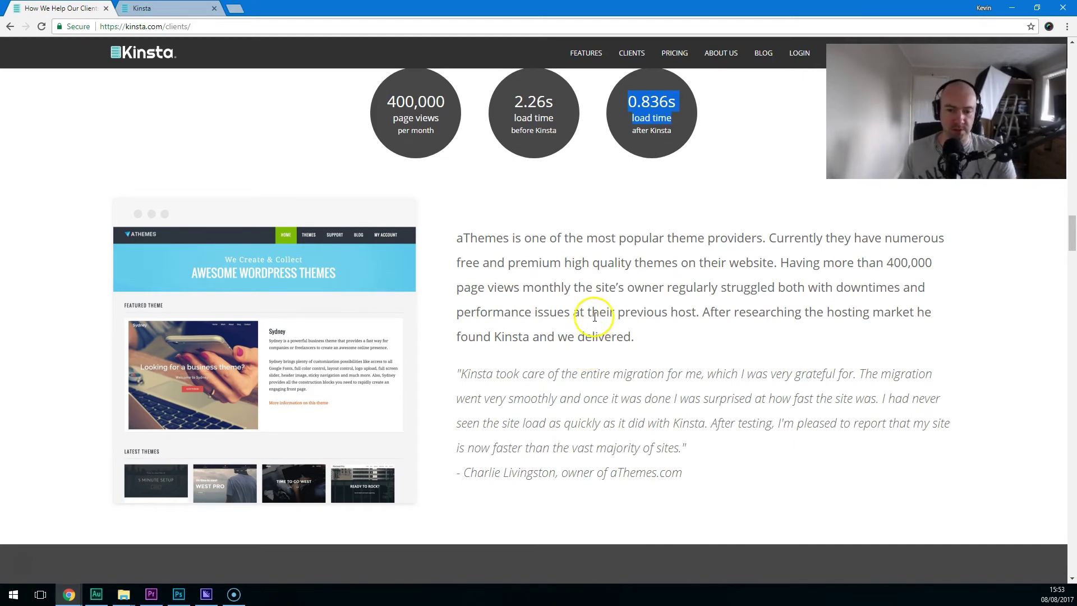
{"action": "scroll", "coordinate": [594, 317], "scroll_direction": "down", "scroll_amount": 3}
{"action": "left_click_drag", "start_coordinate": [1070, 242], "coordinate": [1072, 48]}
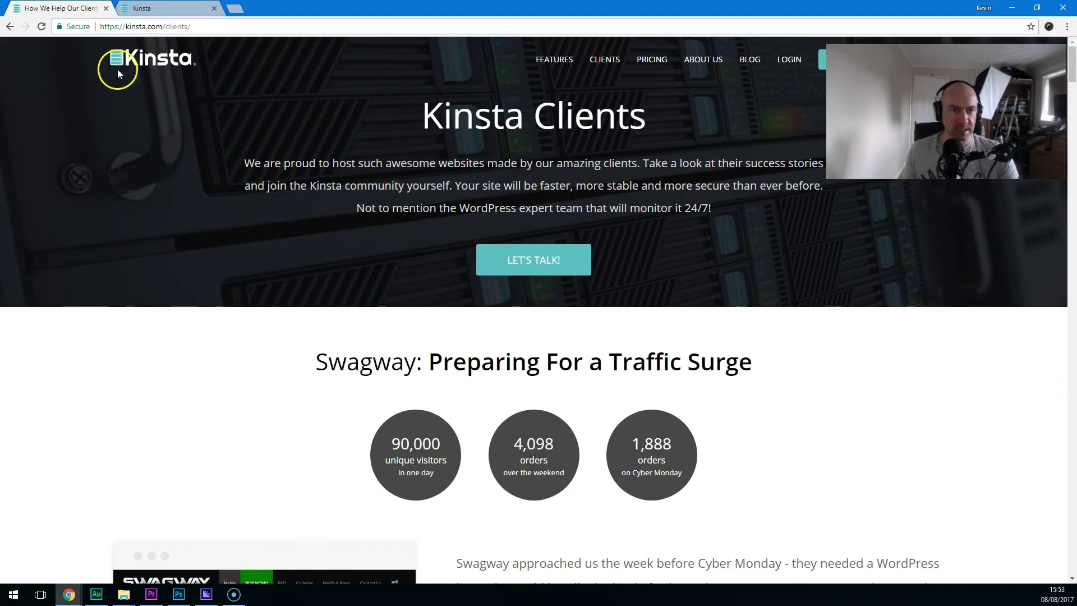
Go to the Kinsta homepage, switch to the MyKinsta dashboard and open its list of sites.
{"action": "left_click", "coordinate": [168, 59]}
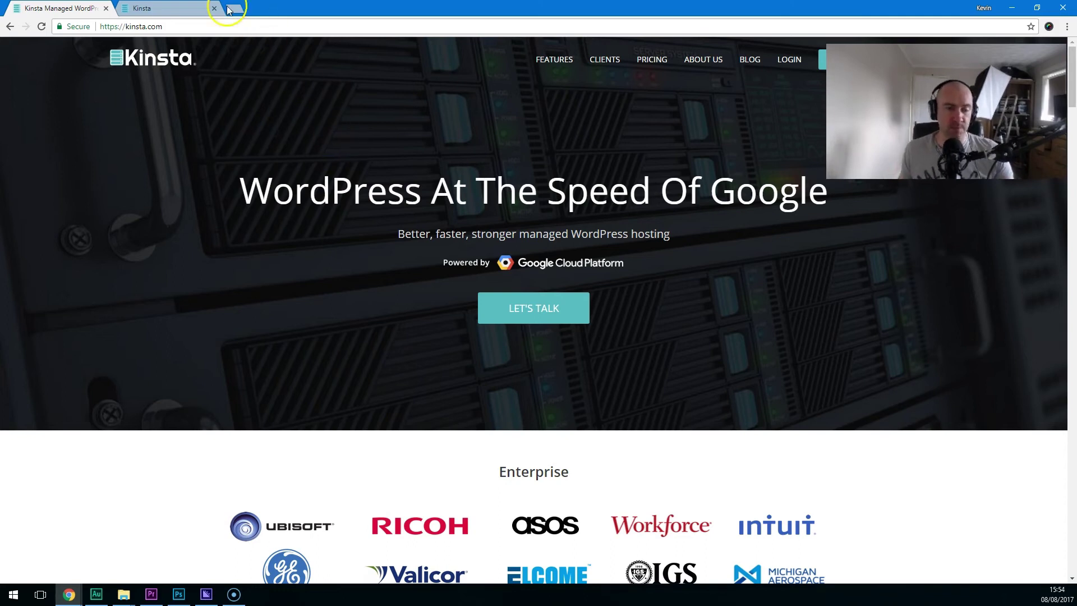
{"action": "left_click", "coordinate": [168, 7]}
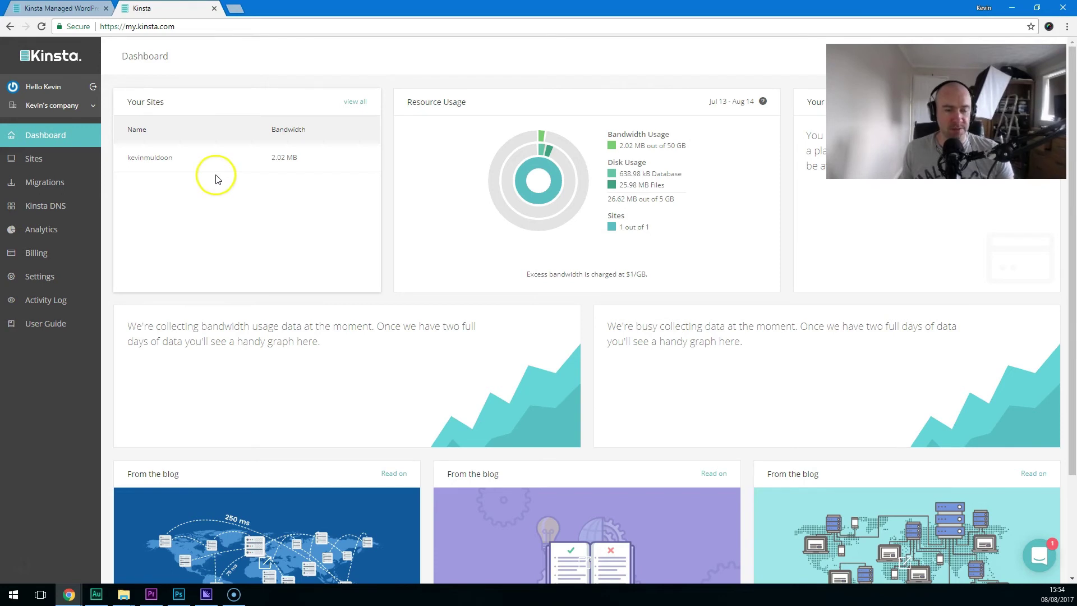
{"action": "left_click", "coordinate": [56, 166]}
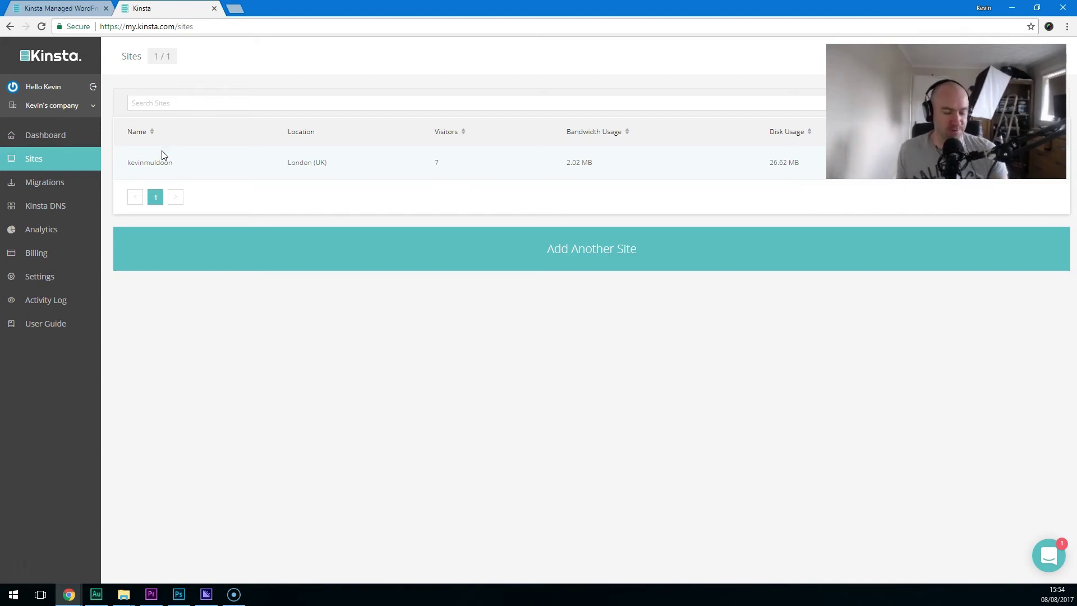
Switch back to the Kinsta homepage and view the Enterprise client logos below the headline banner.
{"action": "left_click", "coordinate": [70, 10]}
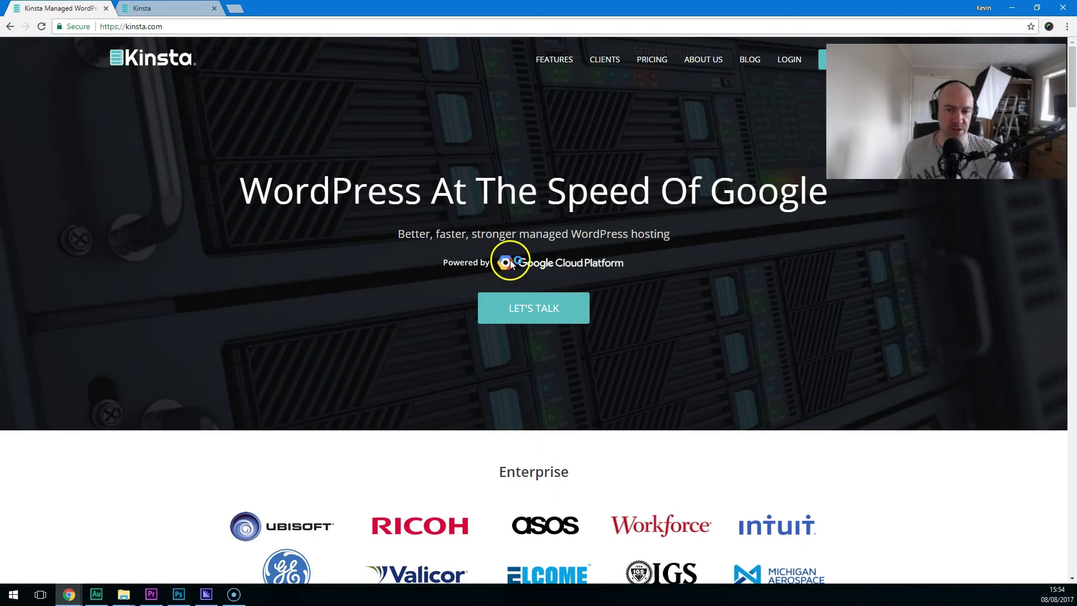
{"action": "scroll", "coordinate": [401, 286], "scroll_direction": "down", "scroll_amount": 3}
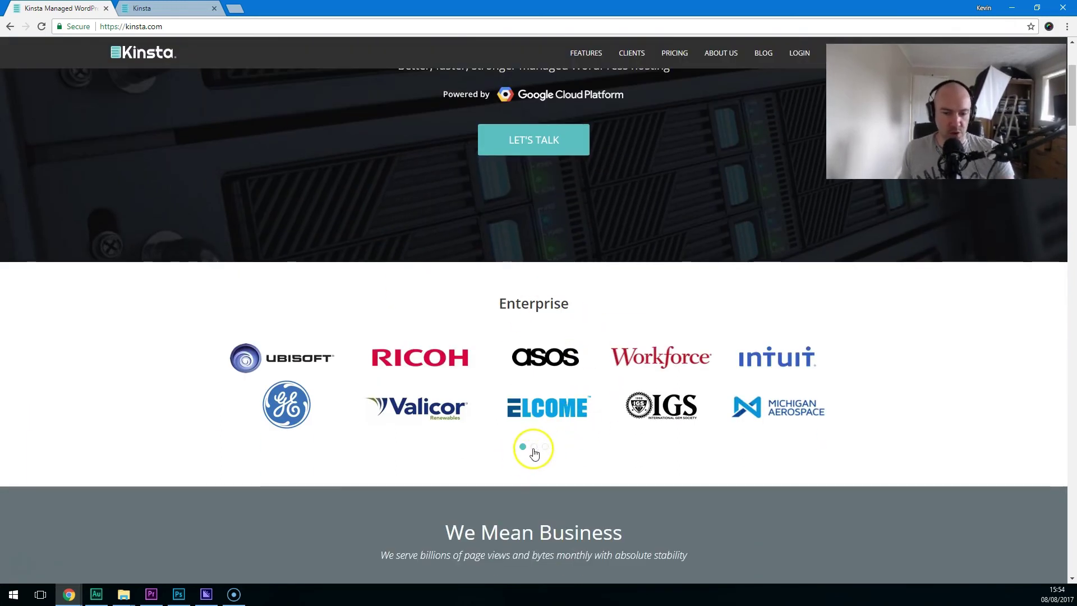
{"action": "scroll", "coordinate": [534, 452], "scroll_direction": "up", "scroll_amount": 3}
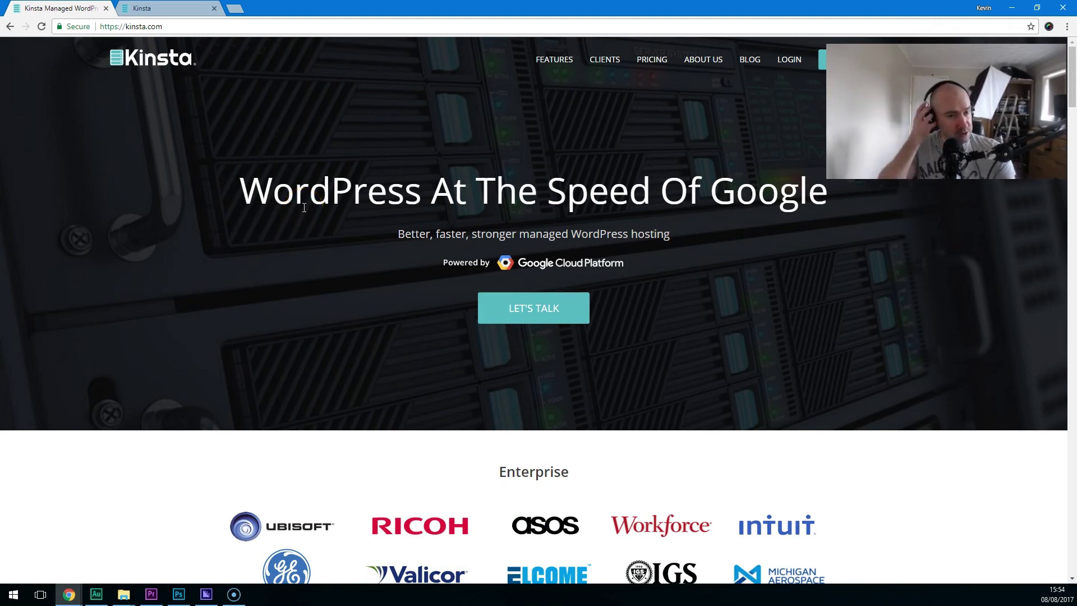
{"action": "left_click", "coordinate": [341, 136]}
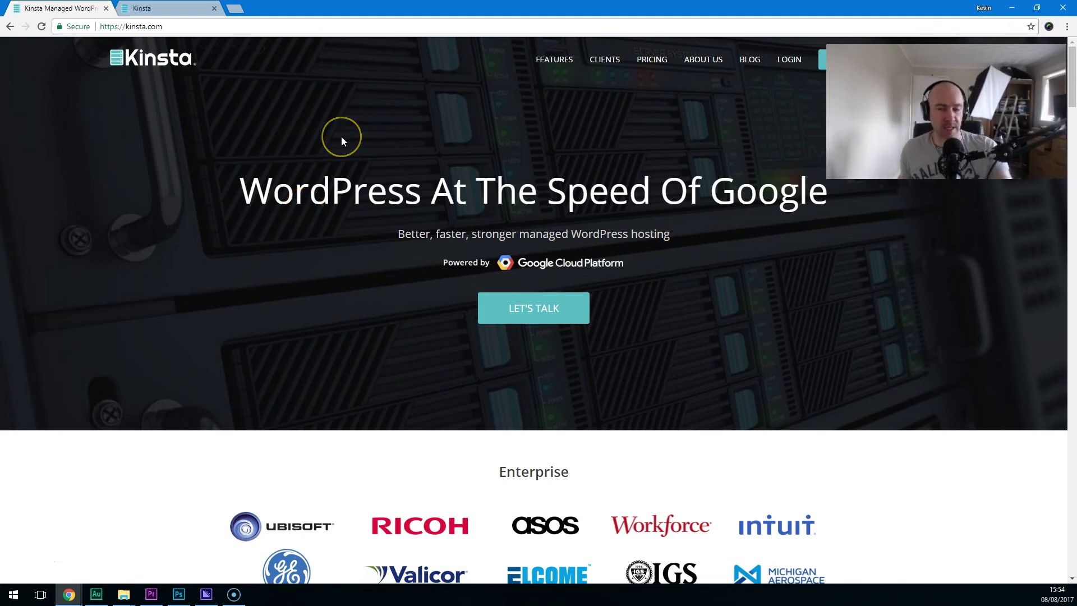